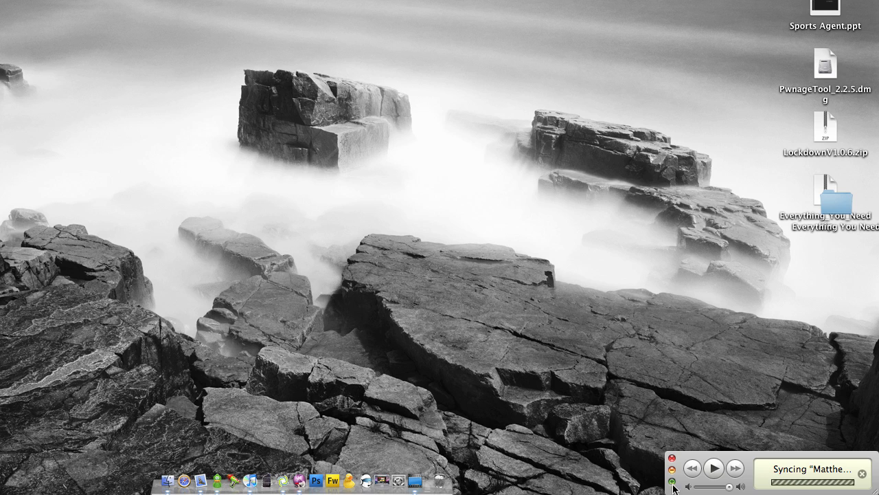
Show the iPod's summary page in the full iTunes window (software 2.2, 2.2.1 available)
click(672, 481)
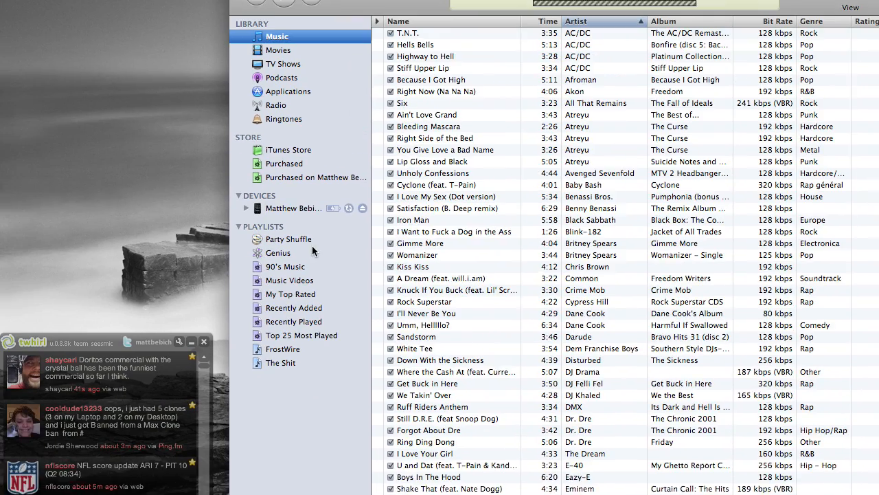
click(295, 207)
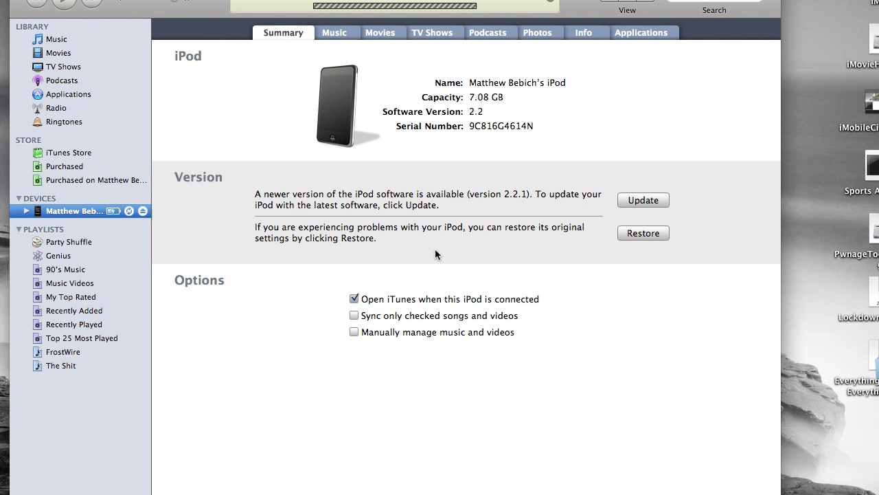
Attempt to quit iTunes twice, choose Don't Quit so syncing continues, then hide iTunes
key(super+q)
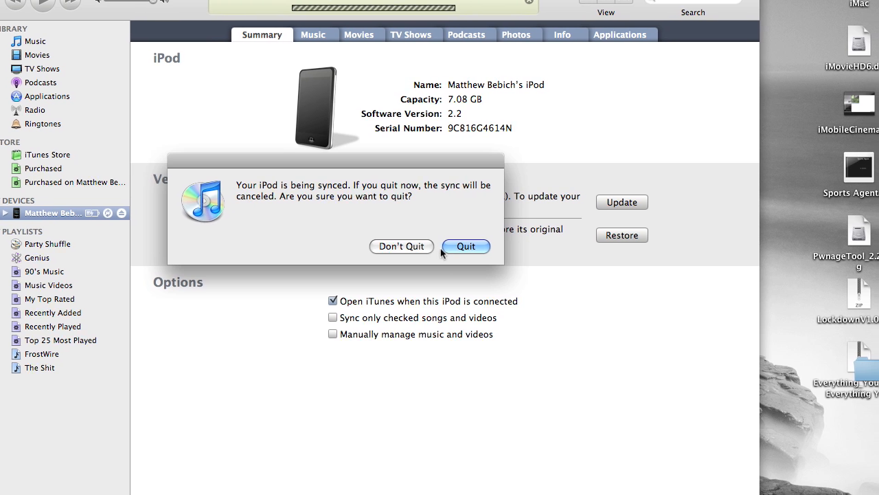
key(Escape)
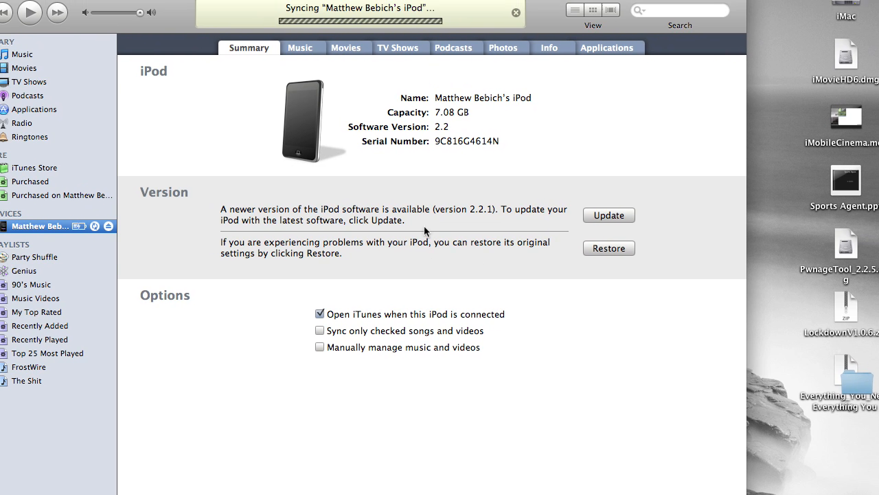
key(super+q)
key(Escape)
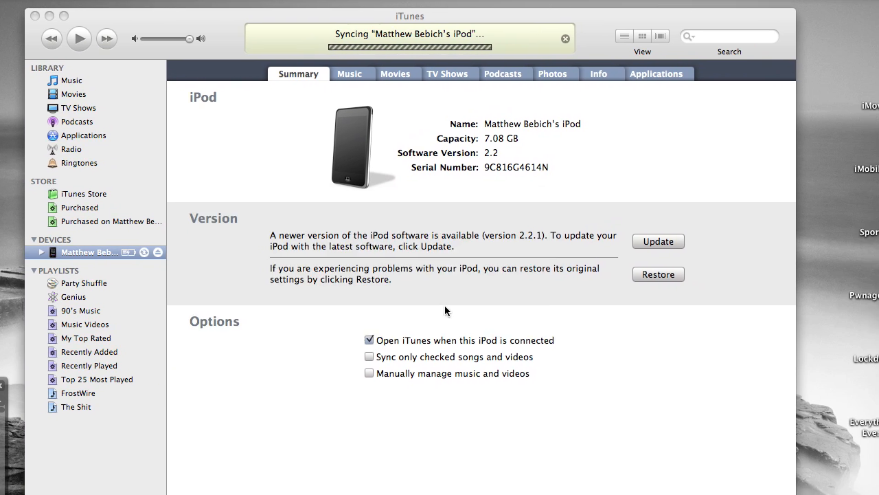
key(super+w)
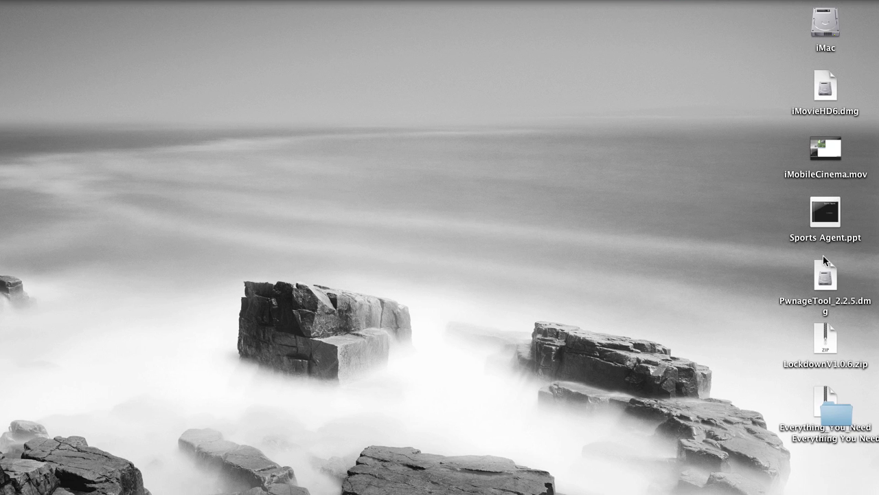
Mount PwnageTool_2.2.5.dmg, skipping verification, and select the PwnageTool app inside
click(818, 255)
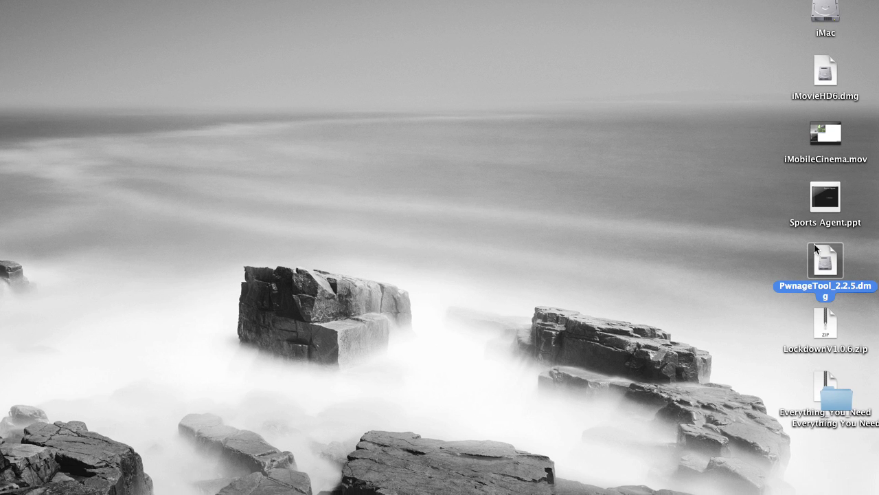
double_click(824, 258)
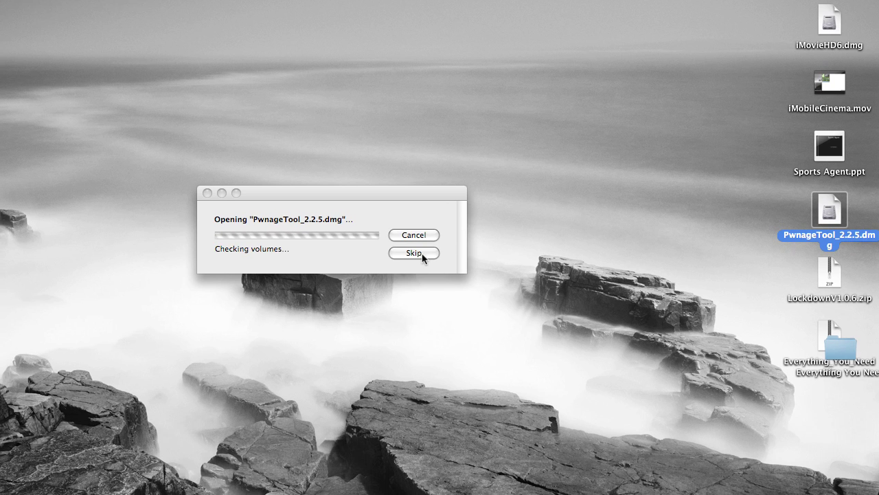
click(416, 259)
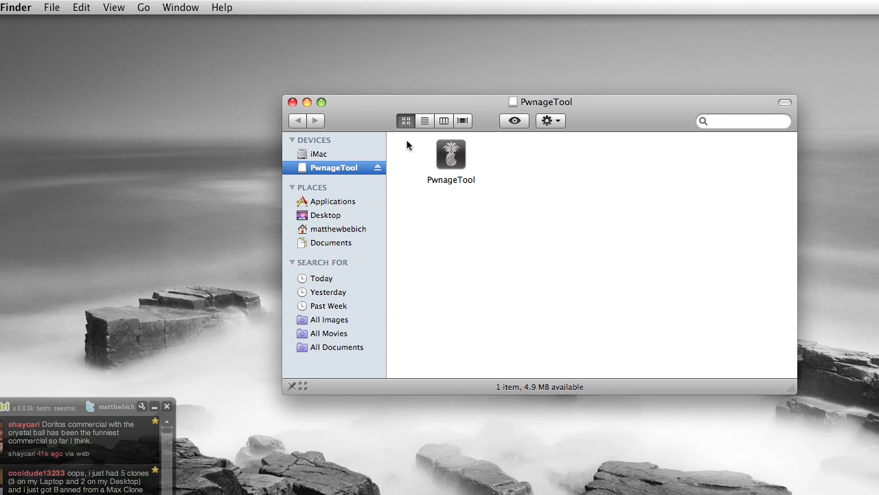
click(439, 157)
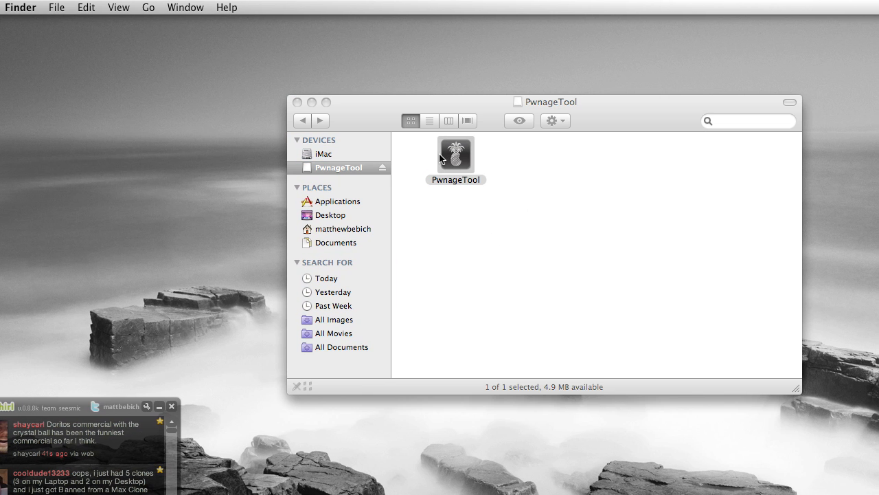
Launch PwnageTool, dismiss the warning, choose Expert mode with iPod Touch as the device
double_click(439, 156)
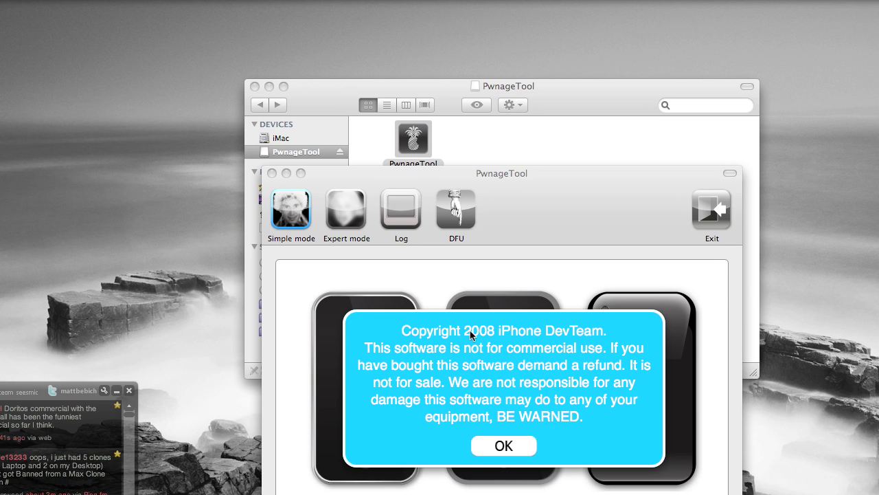
click(517, 347)
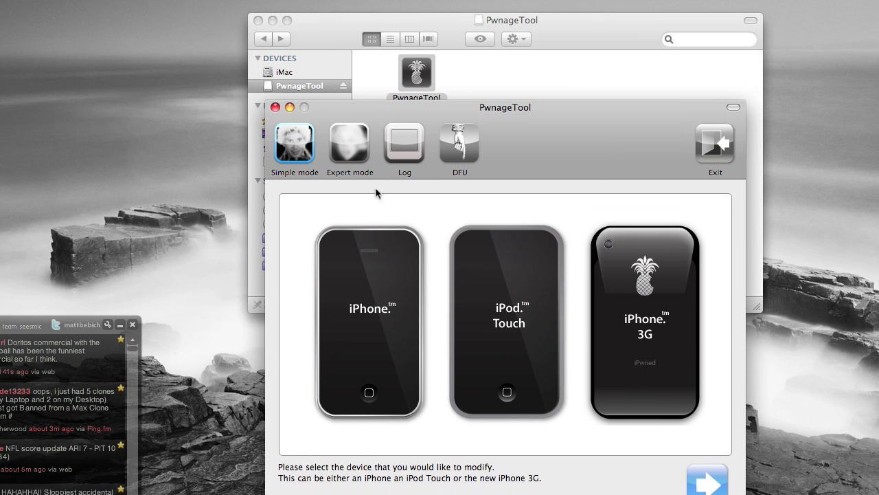
click(349, 146)
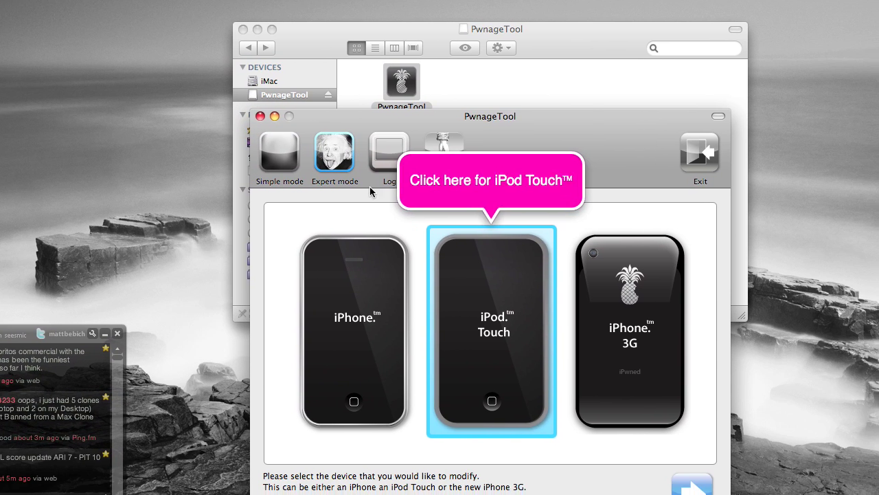
click(472, 290)
click(663, 461)
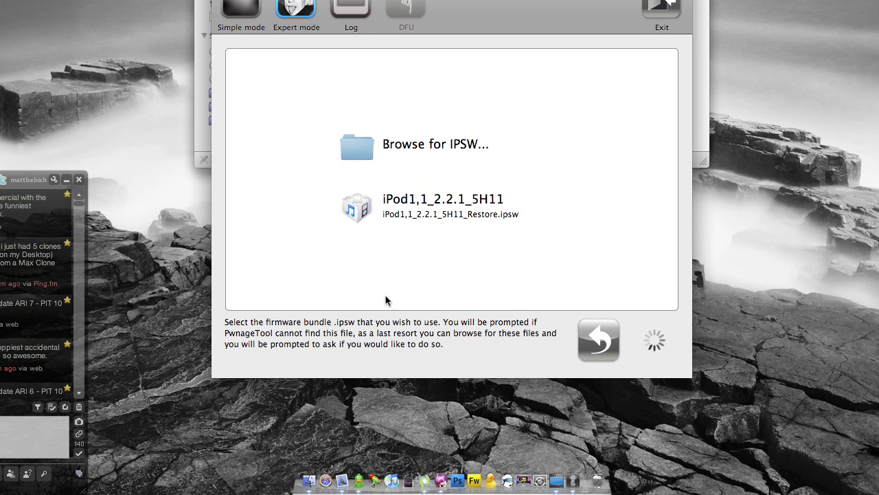
Select the iPod1,1_2.2.1_5H11 firmware and continue to the customization page
click(433, 218)
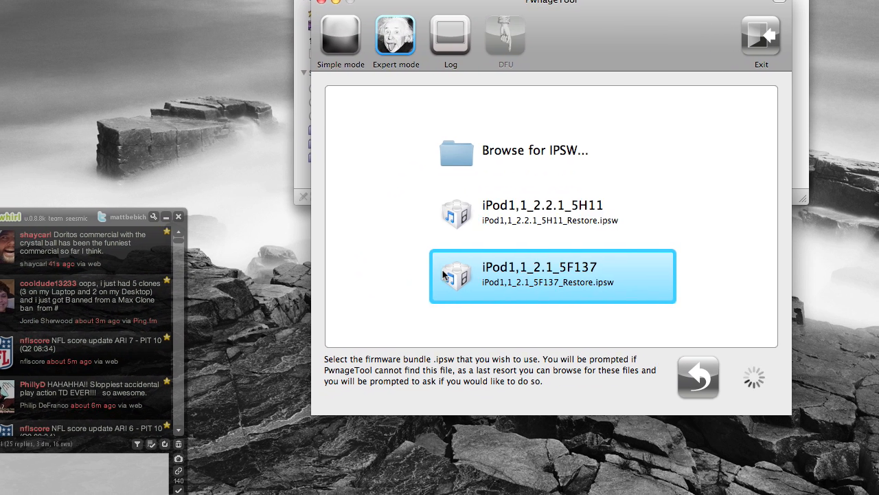
click(431, 253)
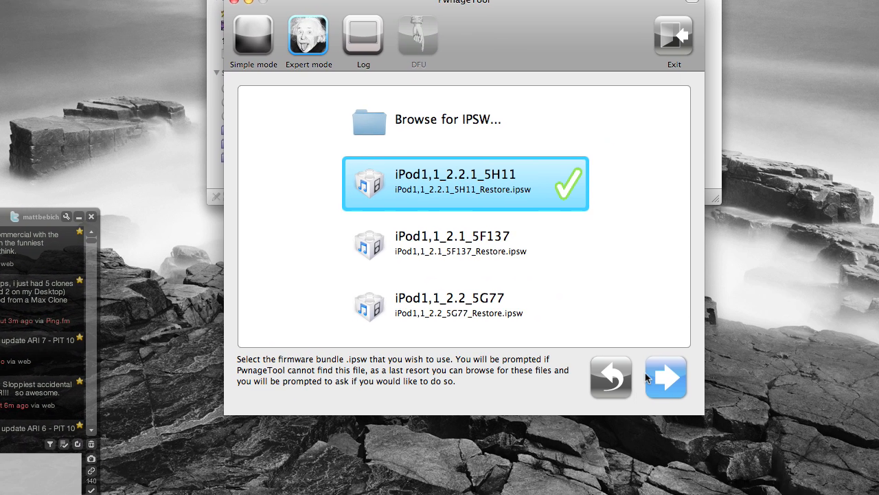
click(761, 446)
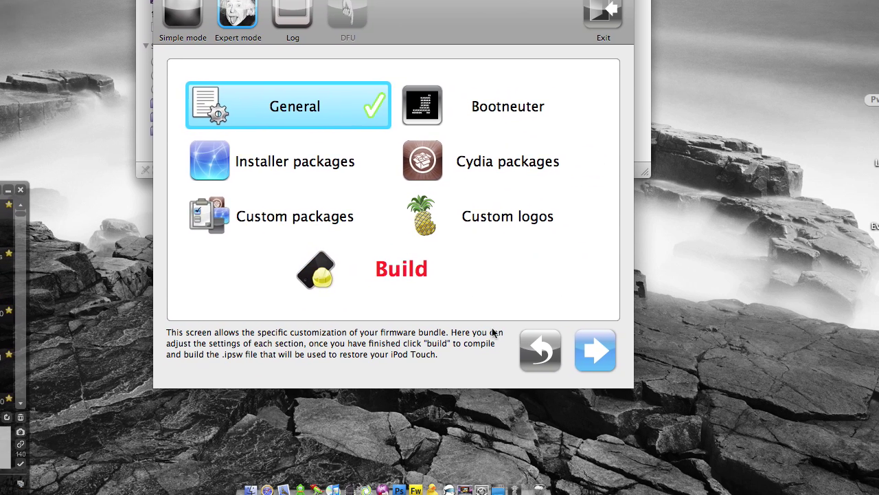
Go through General to Cydia settings and delete the blazeco.info source, confirming removal
click(658, 427)
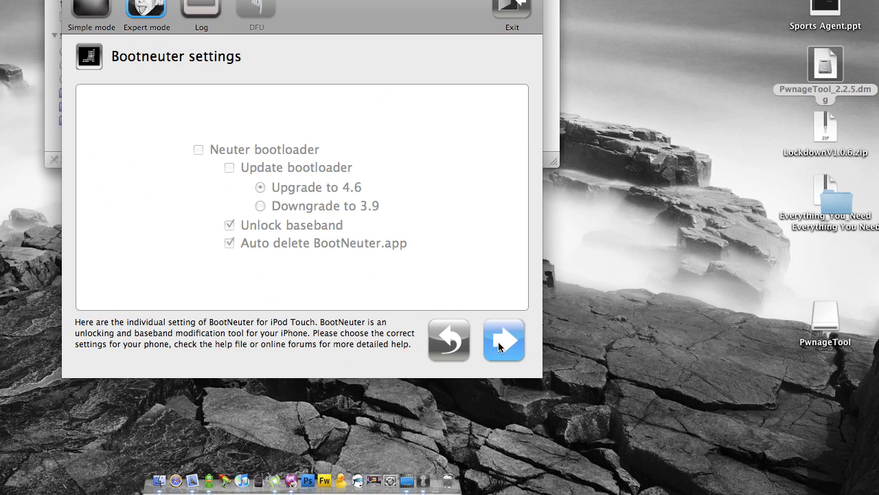
click(498, 341)
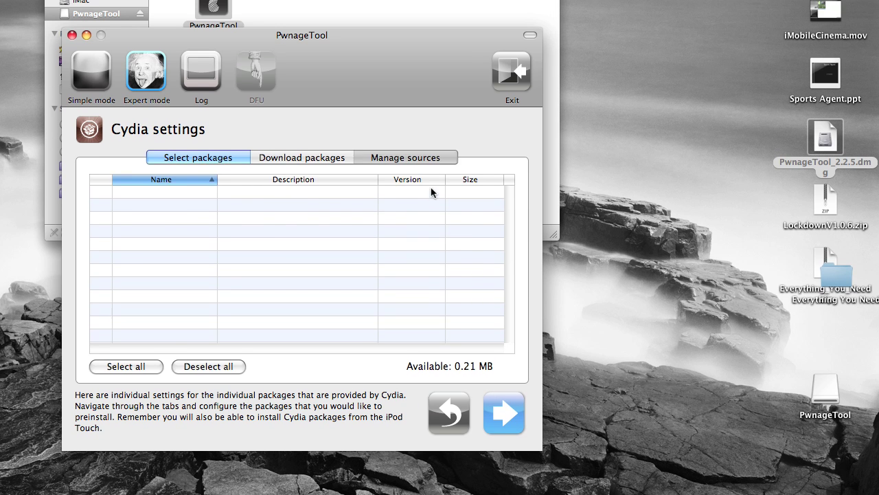
click(405, 85)
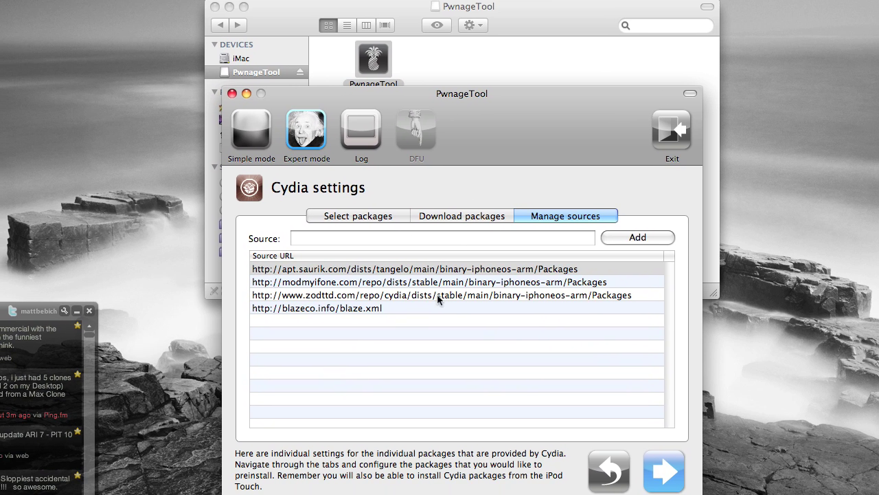
click(430, 287)
key(Down)
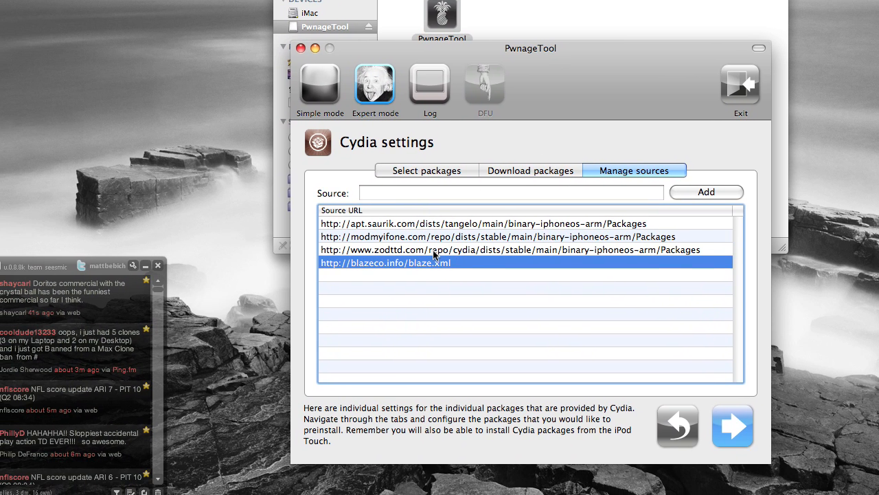
key(Delete)
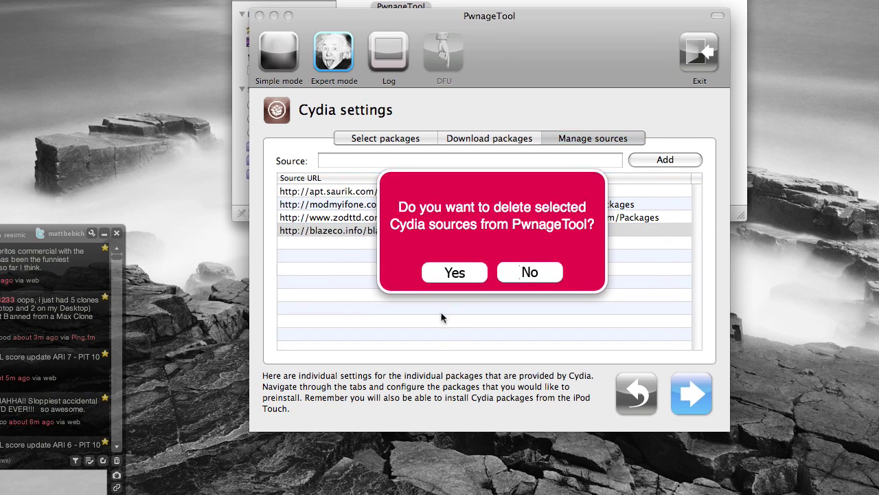
click(503, 299)
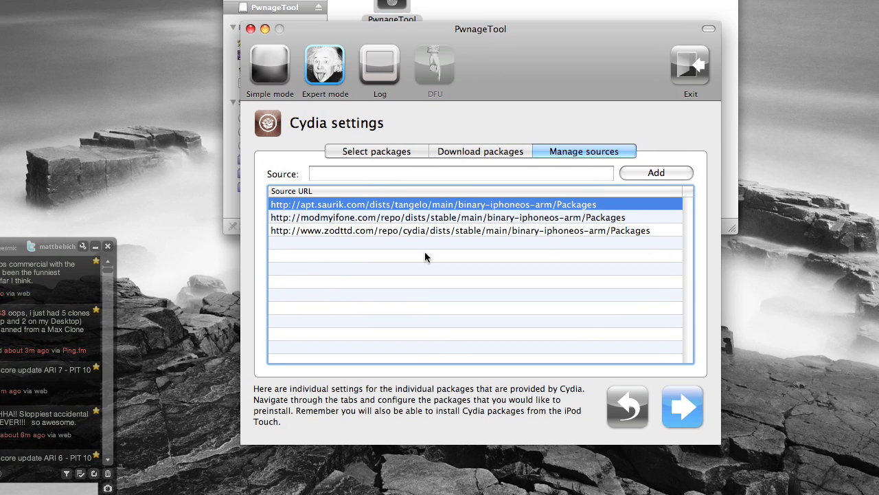
Glance at the package download options, then continue to the custom packages settings
click(454, 200)
click(350, 199)
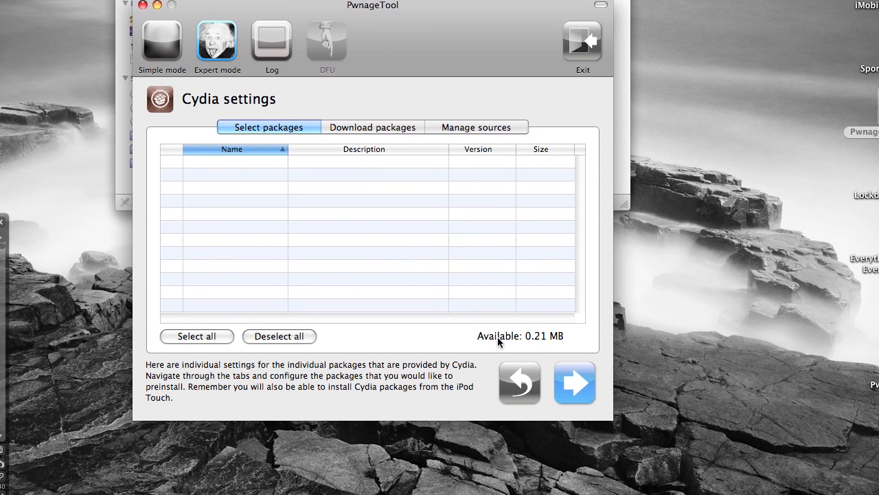
click(500, 341)
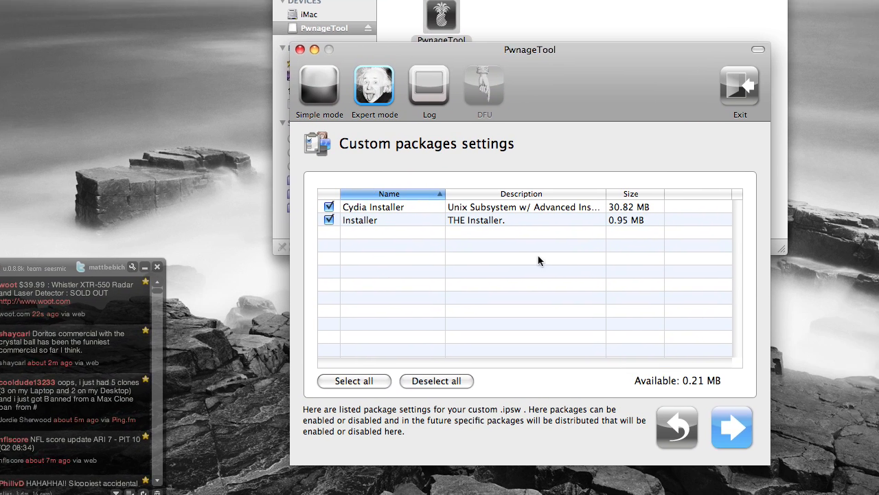
On the custom logos page, toggle until both the boot logo and recovery logo are enabled
click(509, 340)
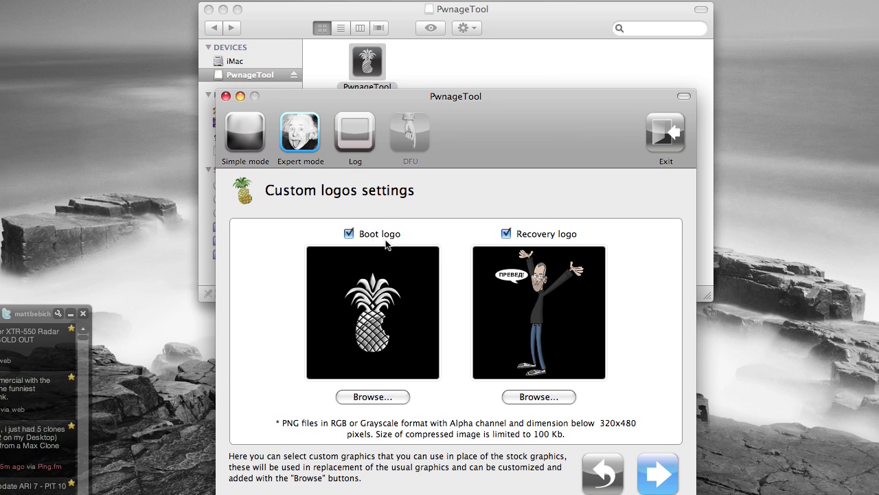
click(199, 99)
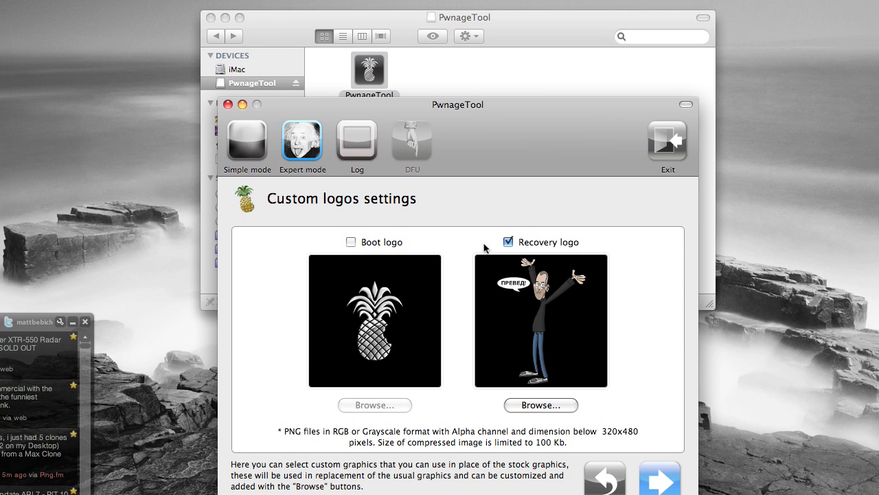
click(508, 242)
click(351, 242)
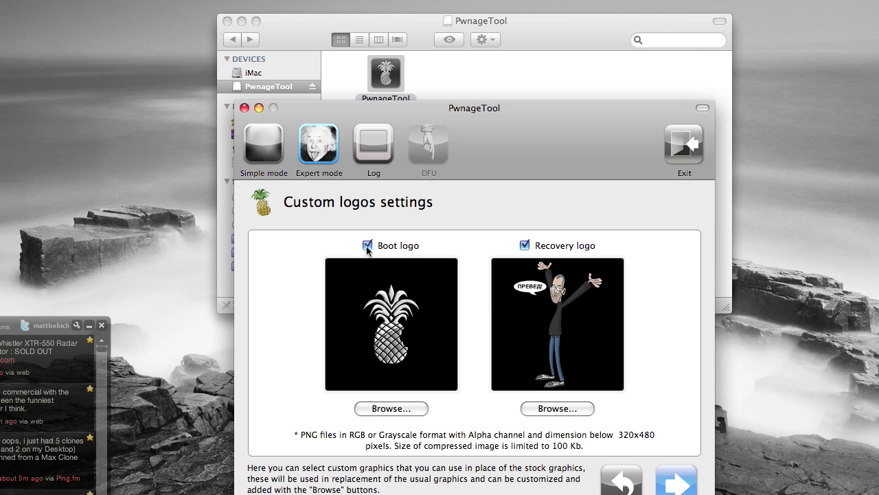
click(289, 246)
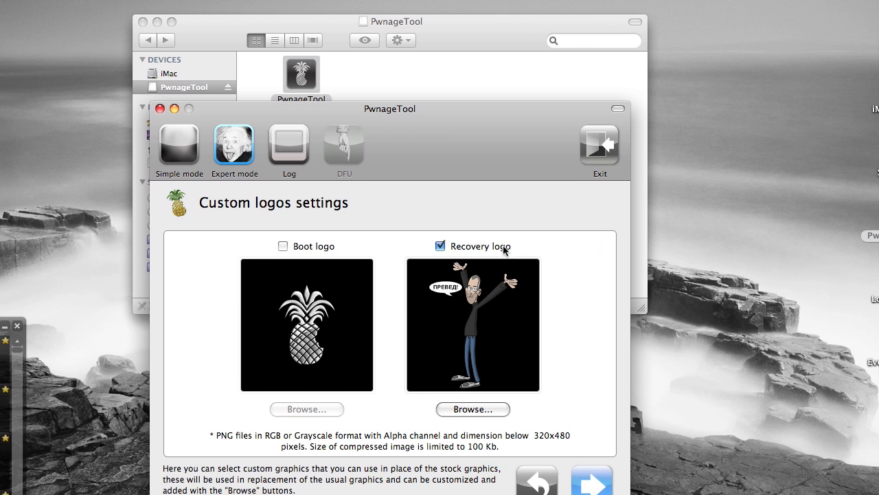
click(504, 247)
click(283, 246)
click(440, 246)
click(284, 247)
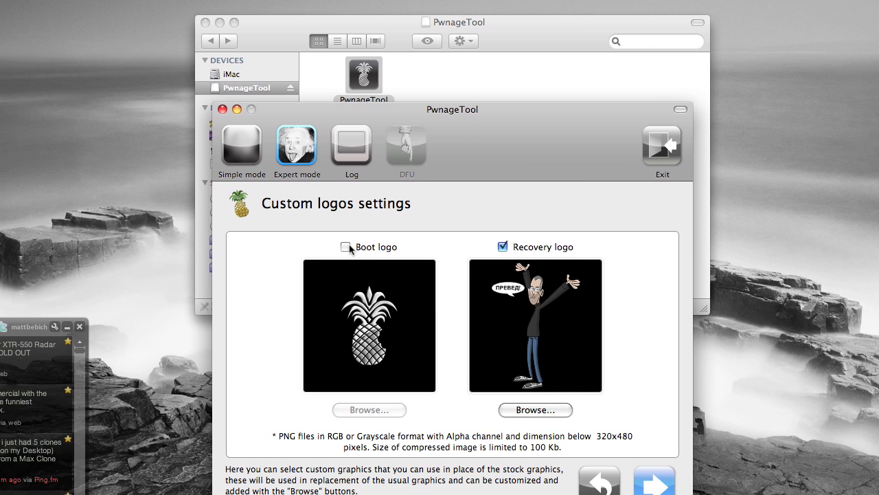
double_click(346, 246)
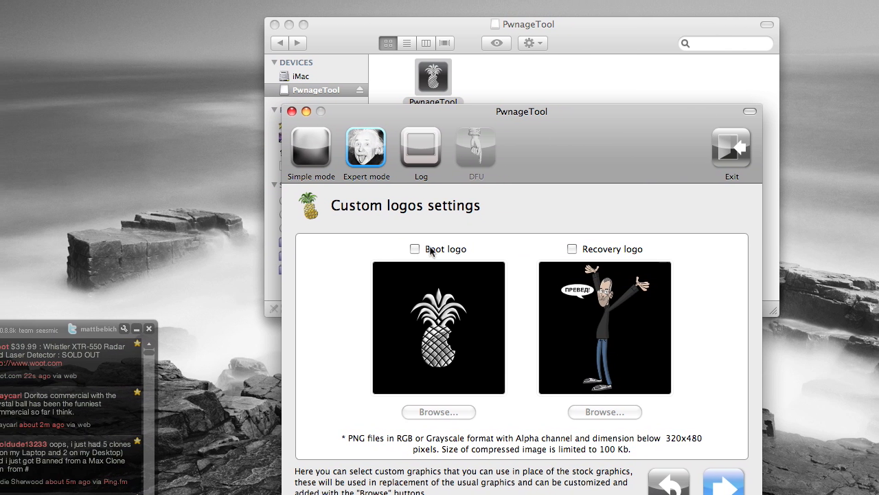
click(414, 249)
click(571, 249)
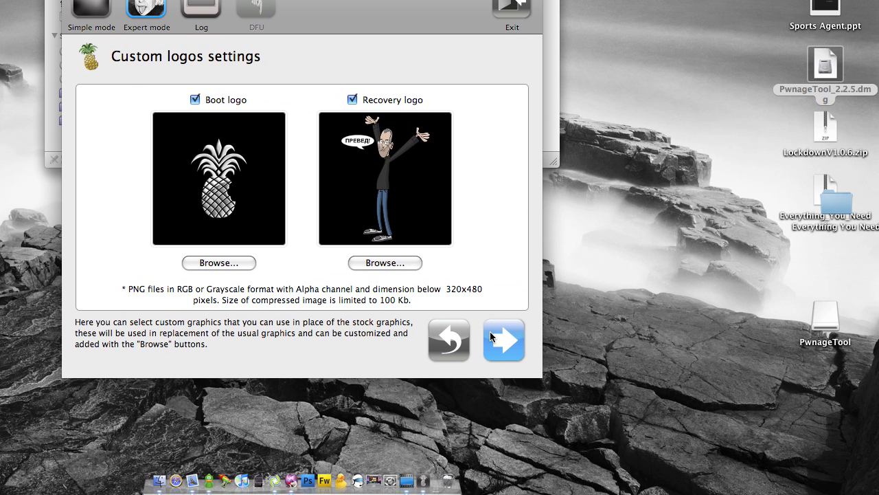
Leave the logo settings and return to the customization overview's Build option
click(493, 337)
click(271, 259)
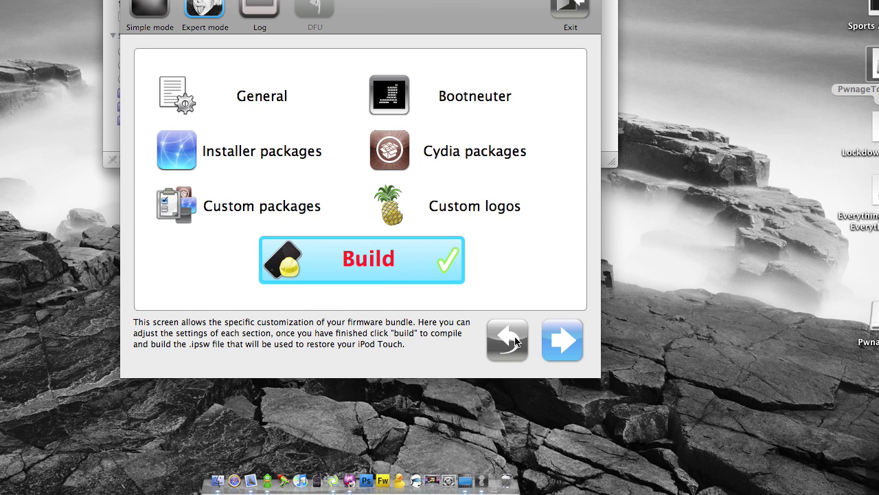
Build the custom IPSW, saving it to the Desktop
click(519, 351)
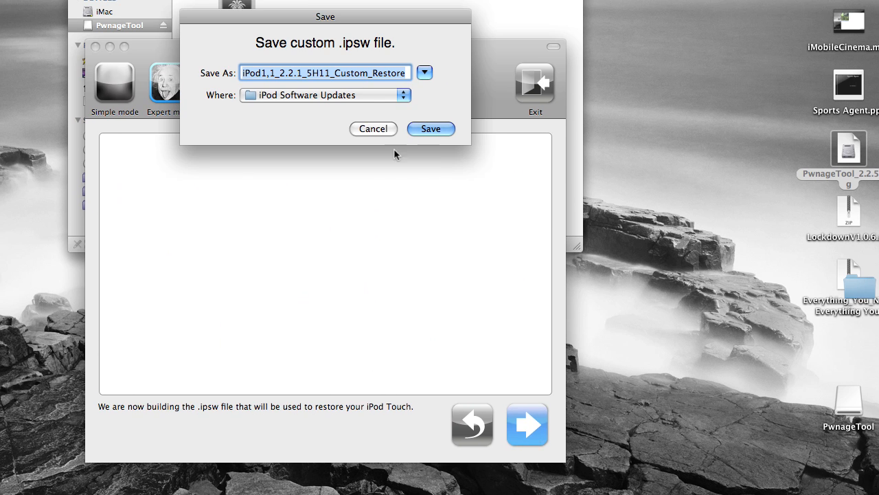
click(384, 128)
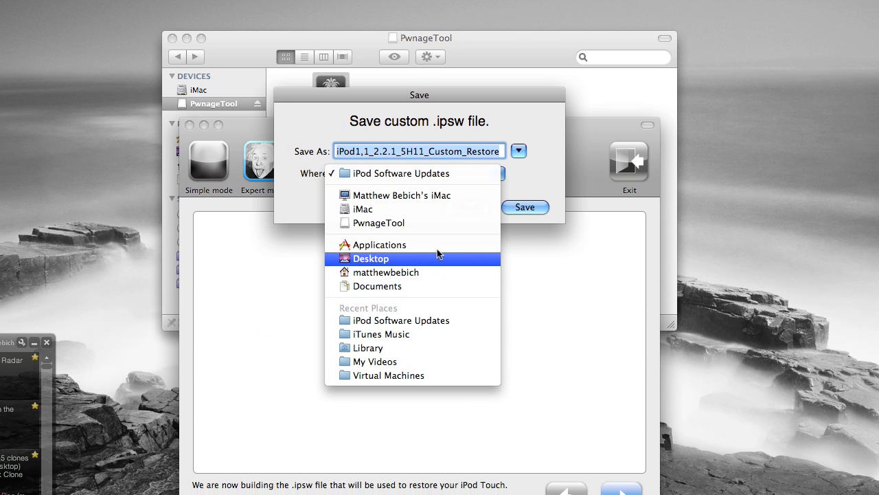
click(422, 280)
click(516, 210)
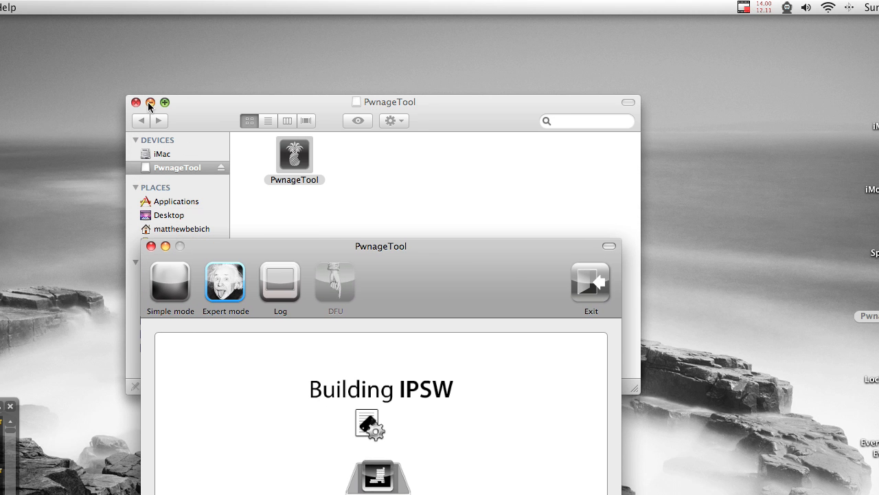
Wait for 'ihaz Success!', acknowledge it and move past the success screen
click(150, 103)
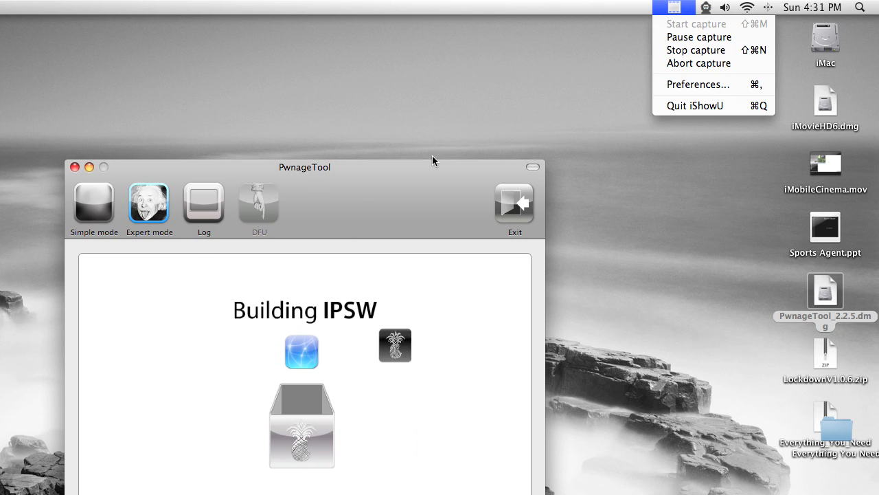
click(672, 39)
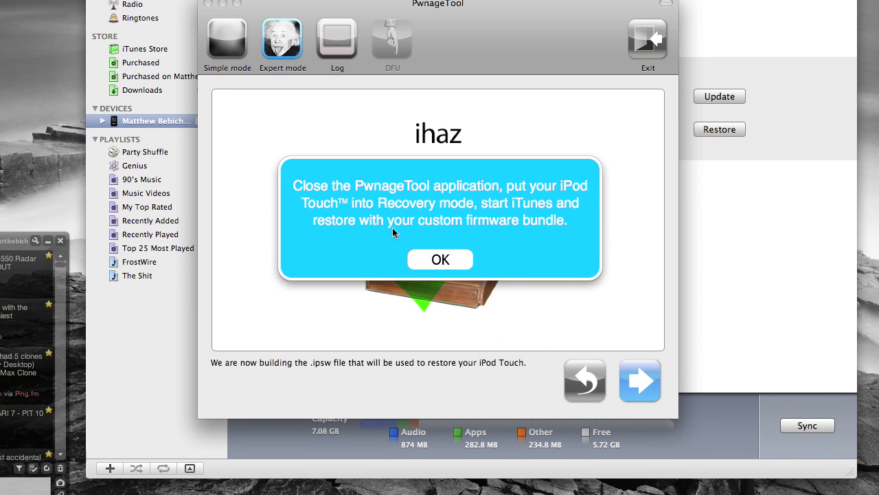
click(428, 328)
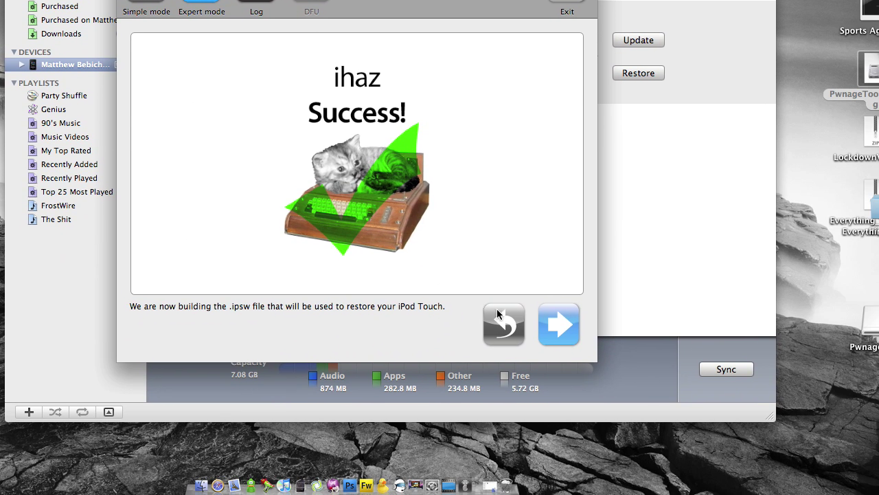
click(498, 313)
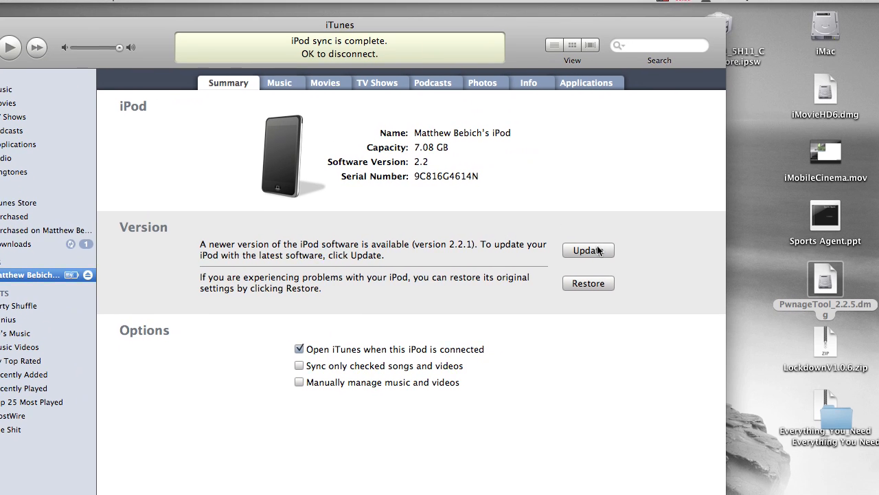
Option-Update the iPod with the custom 2.2.1 Restore ipsw from the Desktop, after cancelling once
alt+click(634, 238)
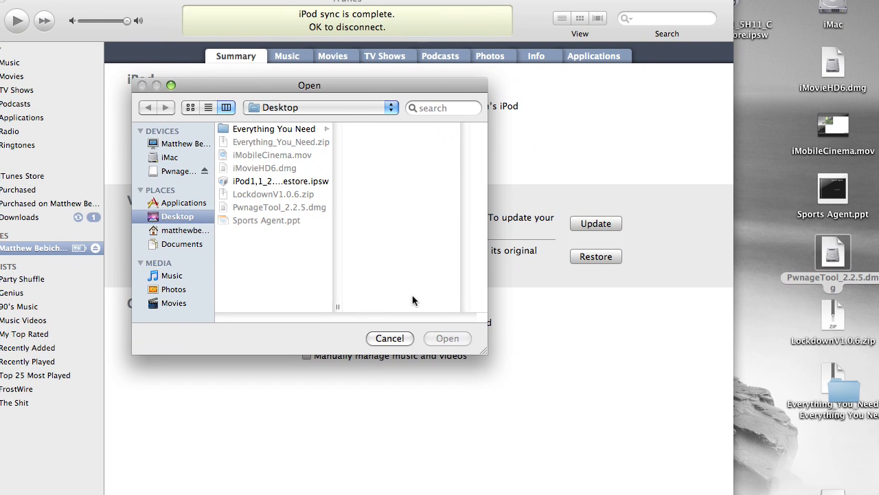
click(382, 376)
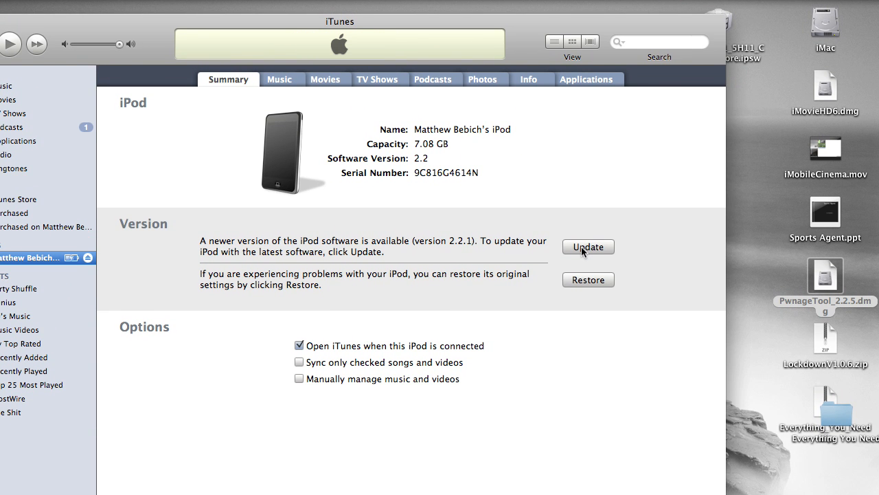
alt+click(580, 245)
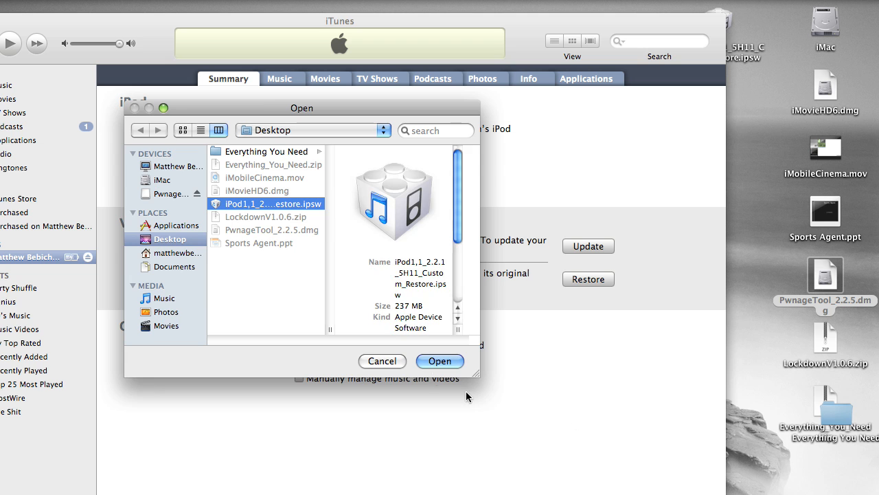
click(440, 360)
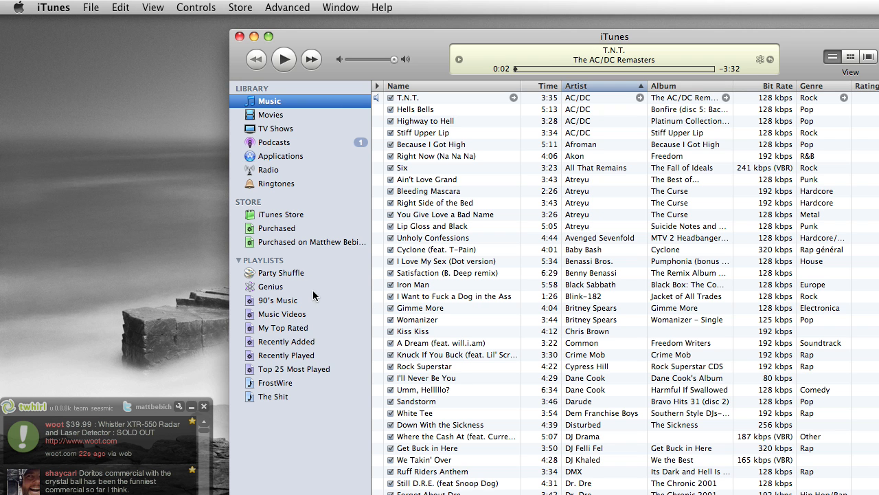
Switch to the desktop and back to iTunes while the recovery-mode alert appears
click(75, 113)
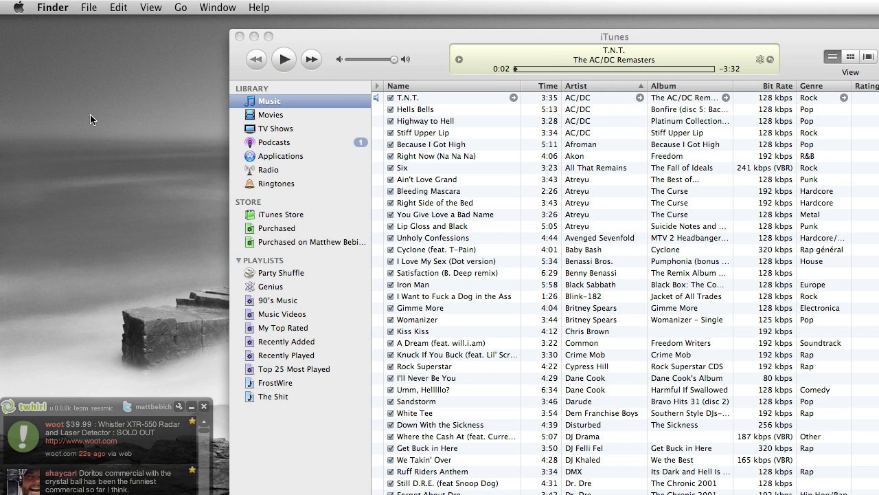
click(455, 36)
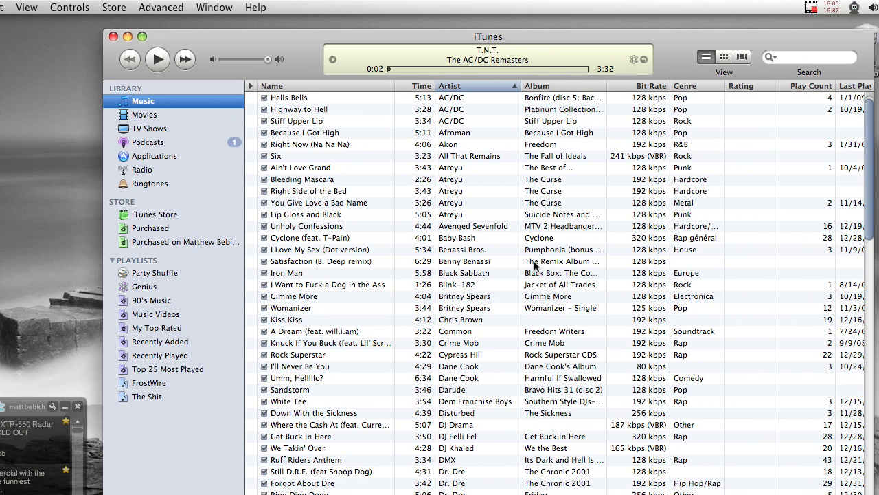
scroll(527, 206, down, 15)
scroll(527, 206, down, 15)
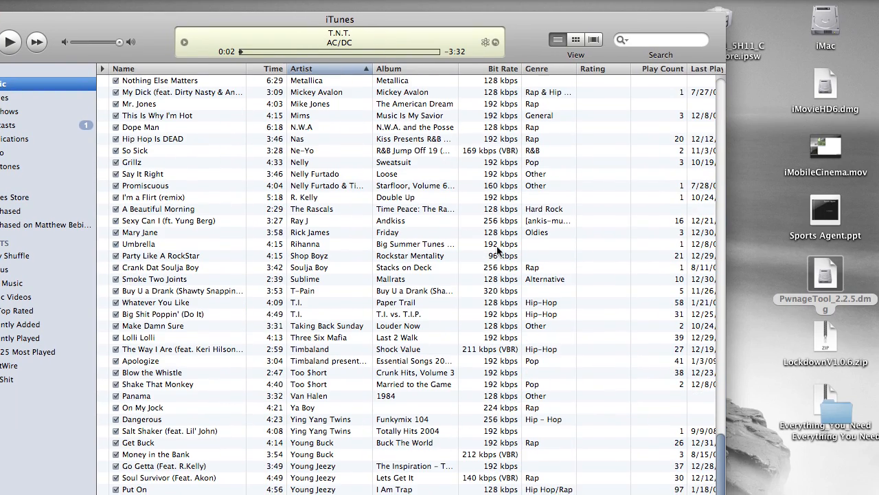
scroll(497, 253, up, 20)
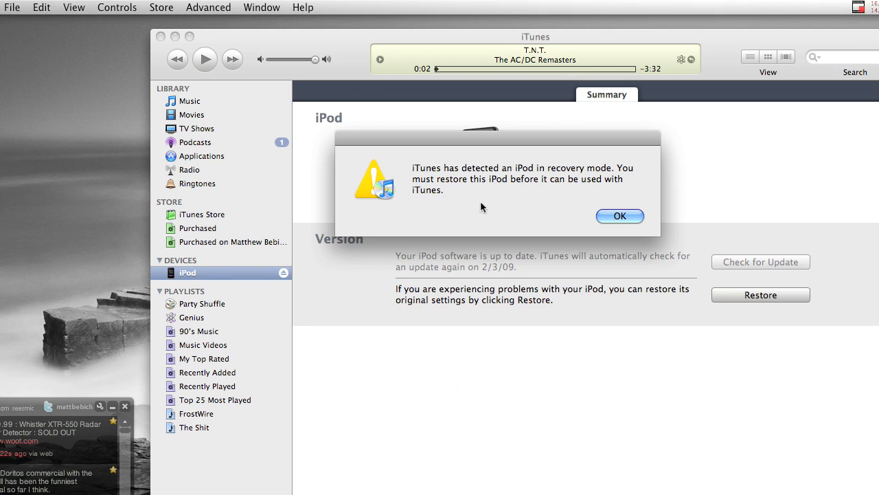
Dismiss the alert and Option-Restore the iPod with the custom 2.2.1 Restore ipsw from the Desktop
click(498, 213)
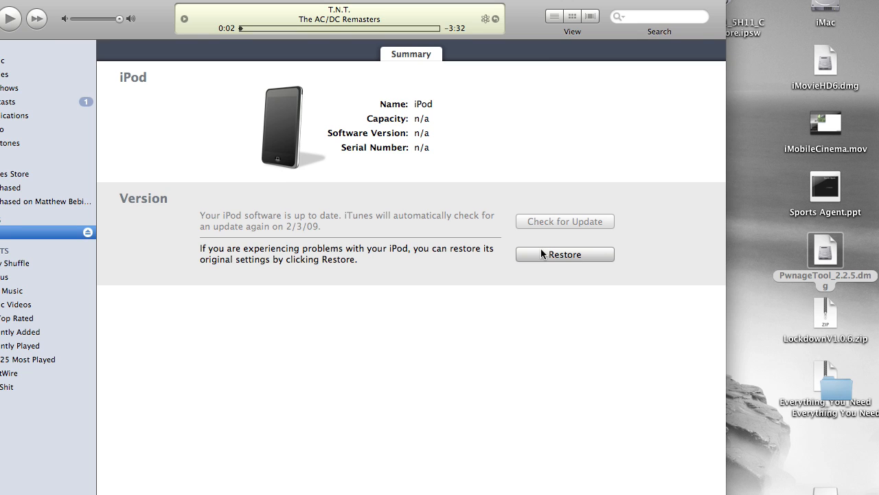
click(540, 249)
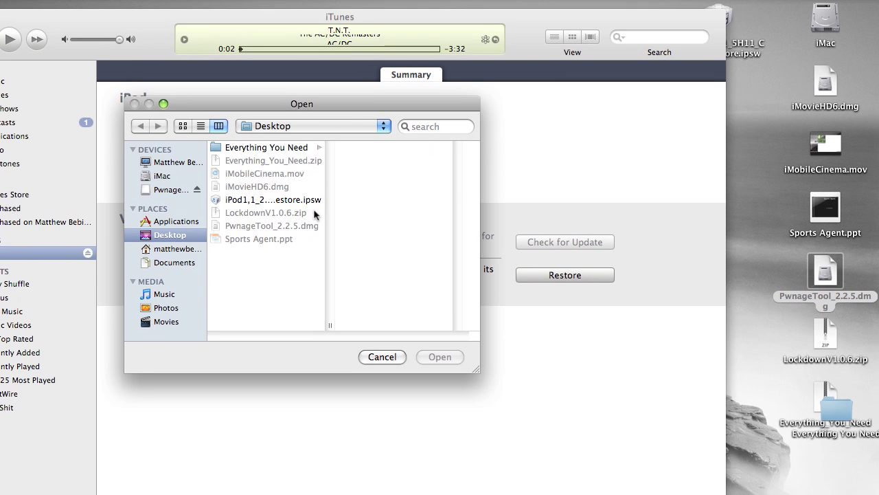
click(320, 177)
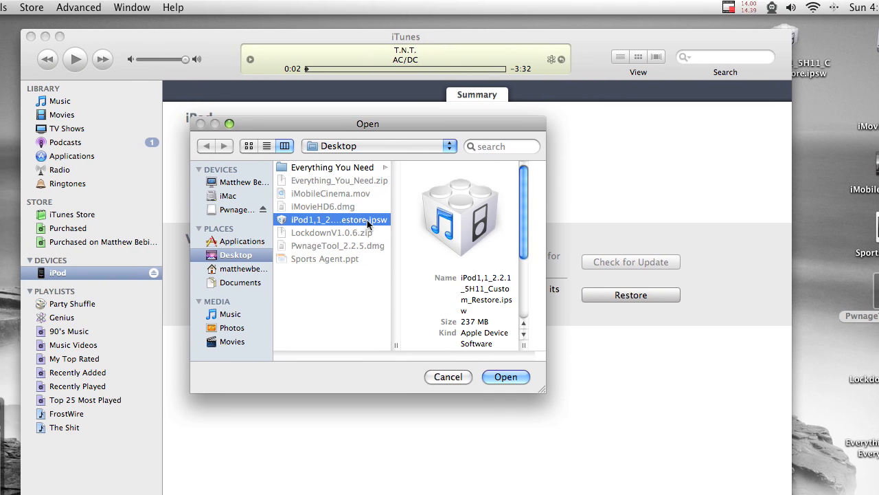
click(473, 314)
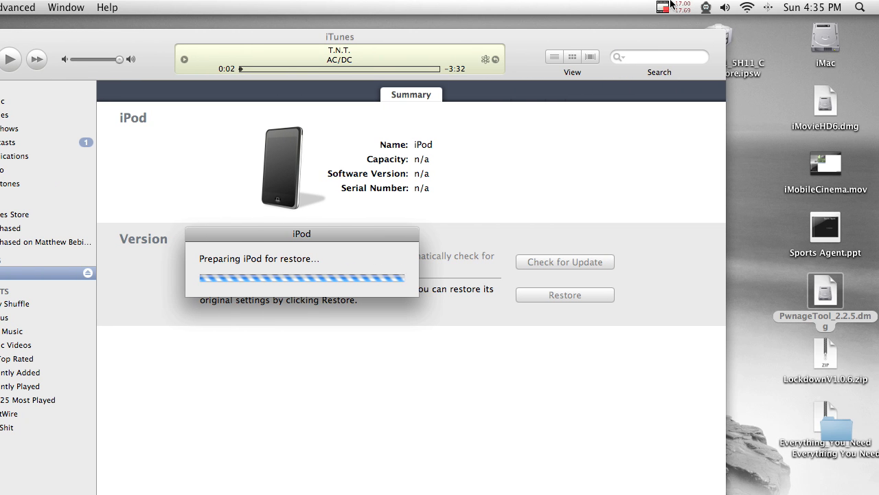
Wait in the iTunes window while the 'Preparing iPod for restore' progress completes
click(662, 7)
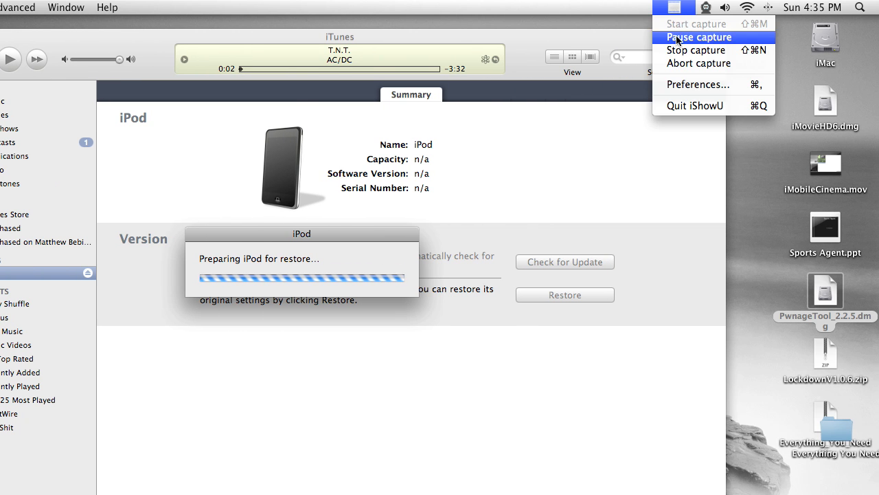
click(674, 33)
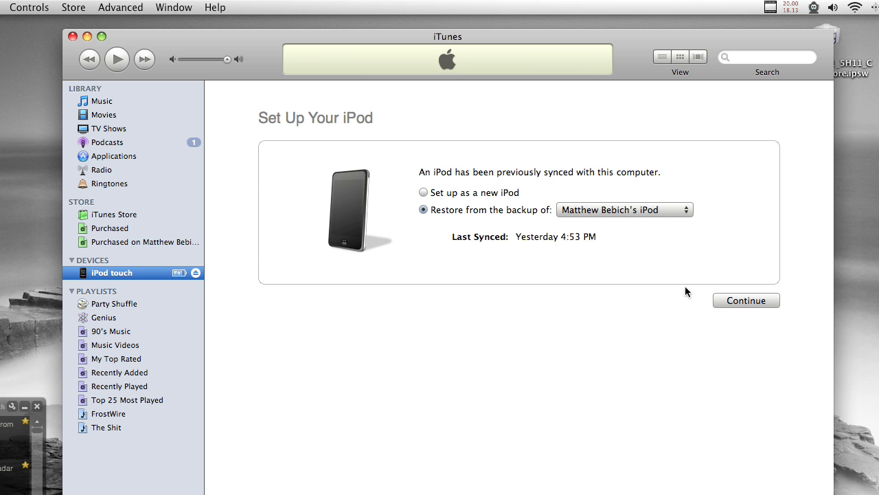
click(620, 208)
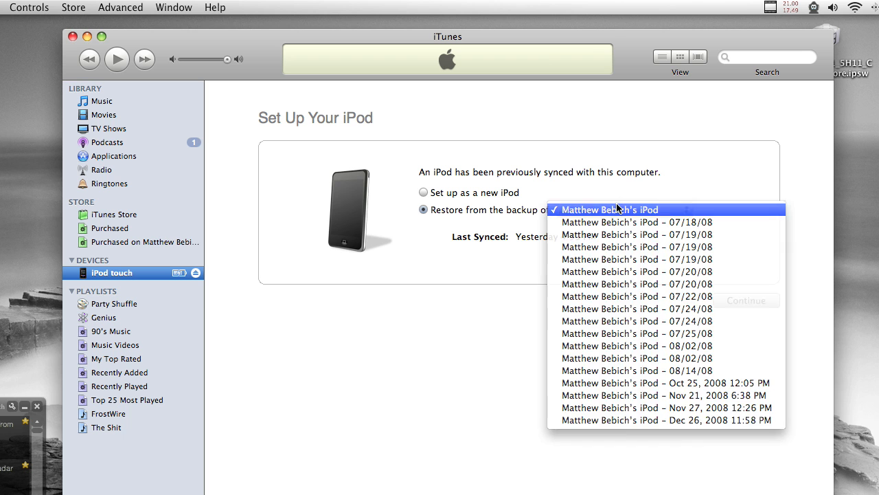
click(622, 210)
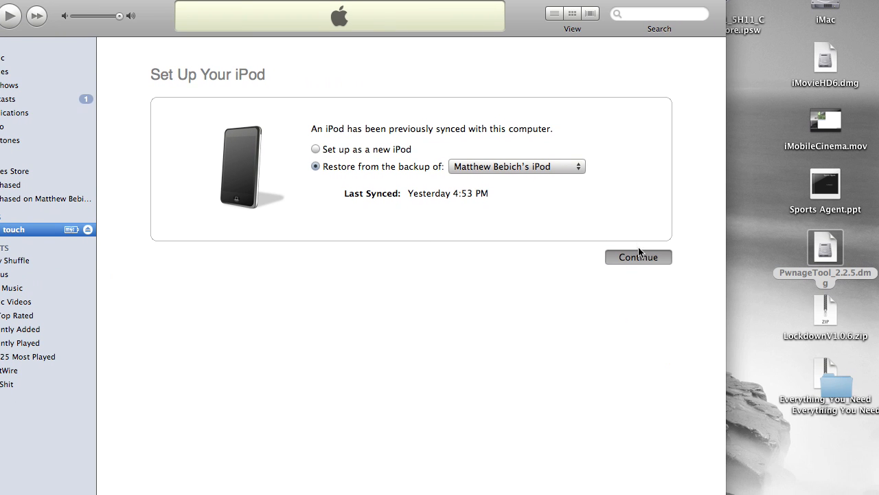
click(638, 274)
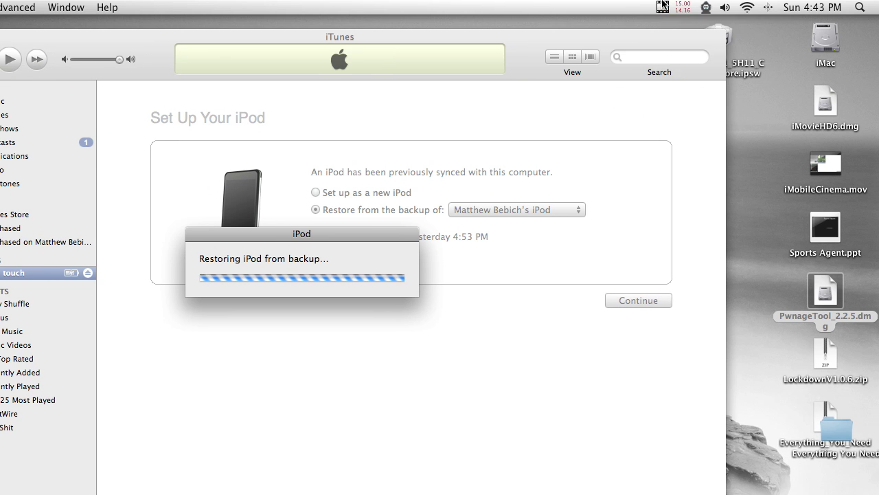
click(663, 5)
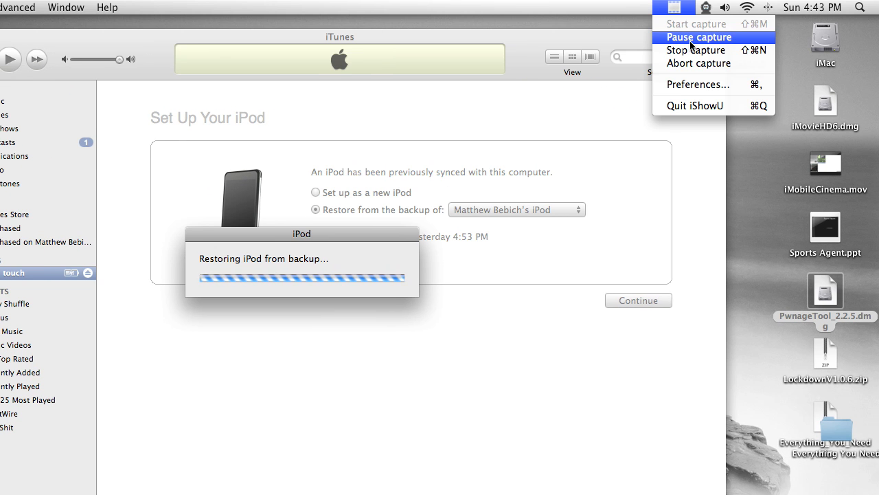
click(690, 39)
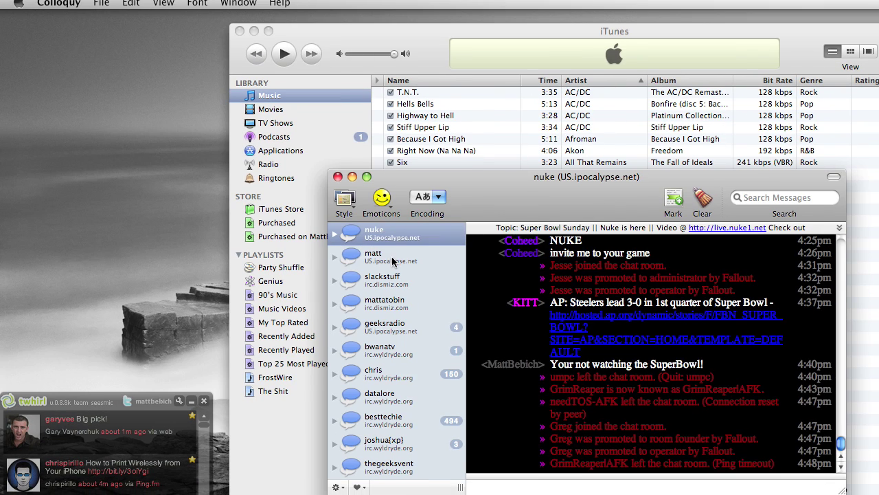
Switch to the matt room on US.ipocalypse.net and briefly expand its member list
click(392, 249)
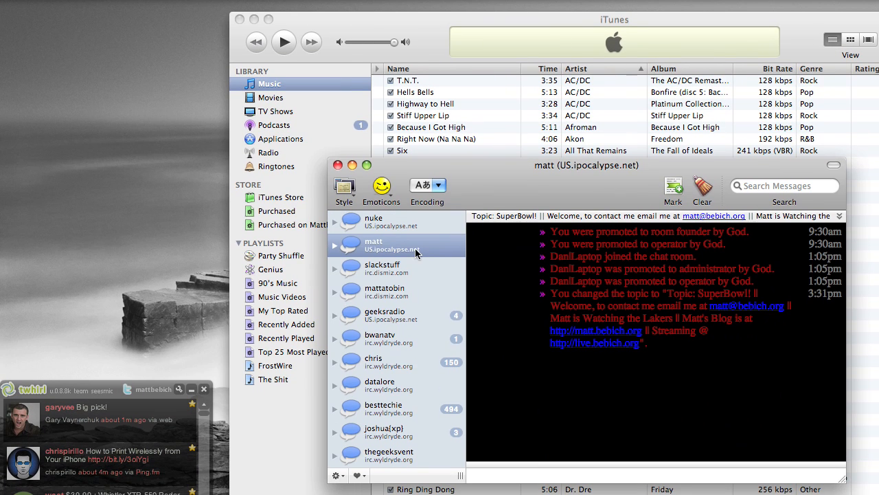
click(336, 249)
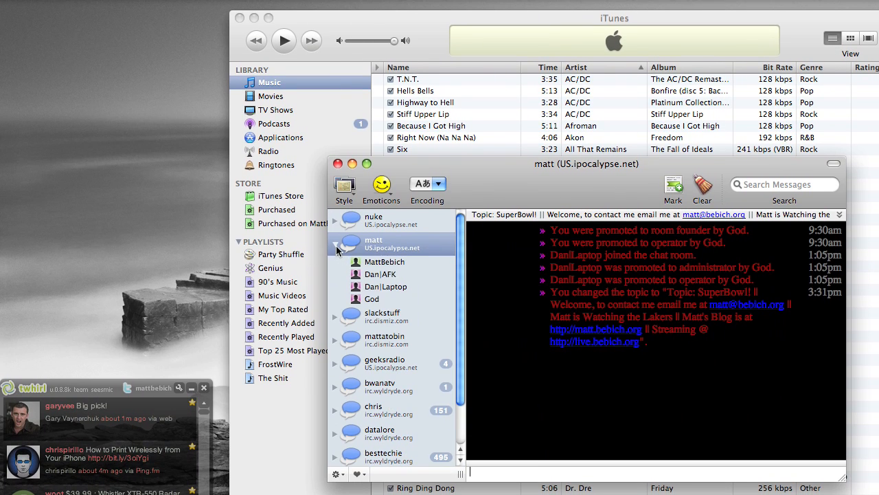
click(336, 244)
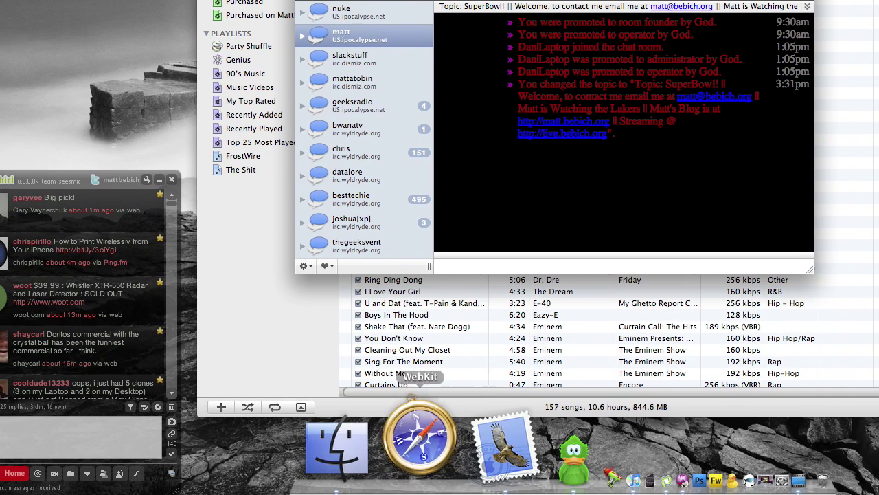
Join the #matt Mibbit chat on matt.bebich.org's Live page as a guest, then hide Safari
click(420, 433)
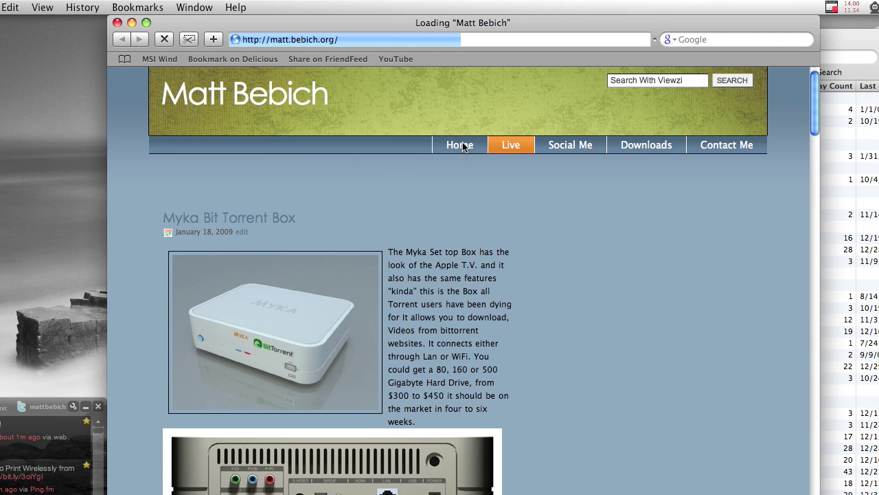
click(511, 145)
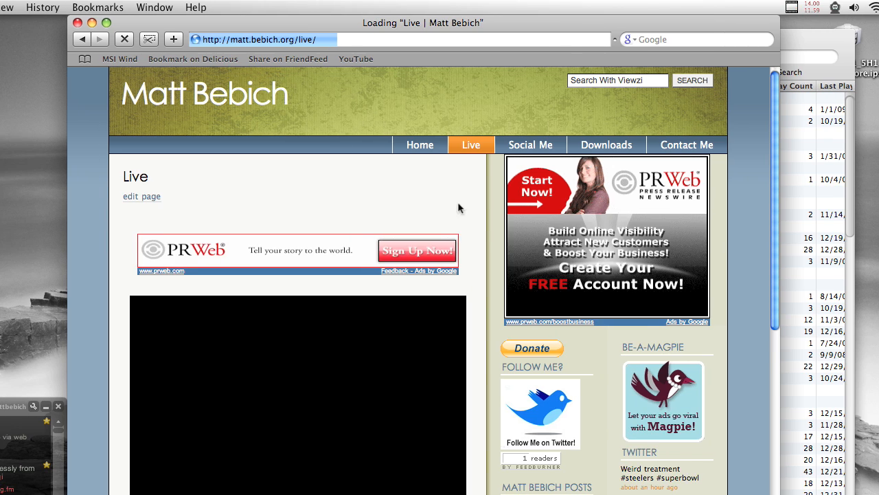
scroll(458, 207, down, 5)
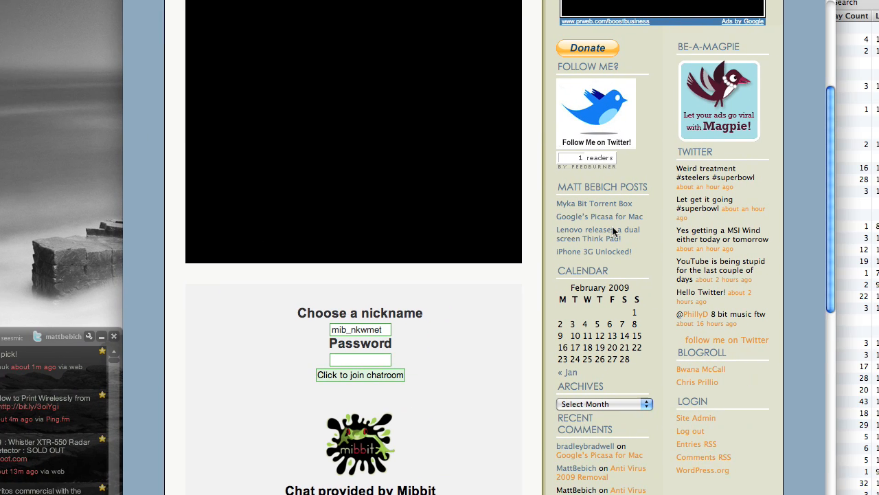
scroll(482, 300, down, 4)
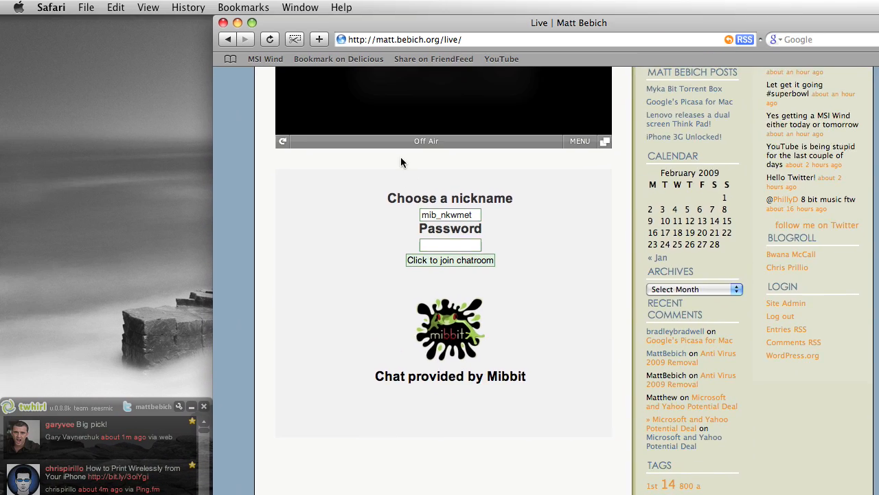
scroll(401, 162, up, 4)
scroll(399, 162, down, 2)
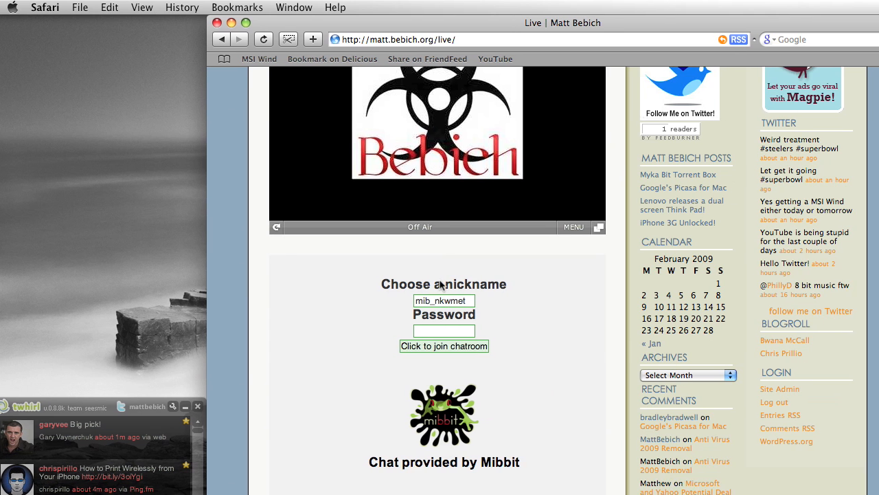
click(473, 301)
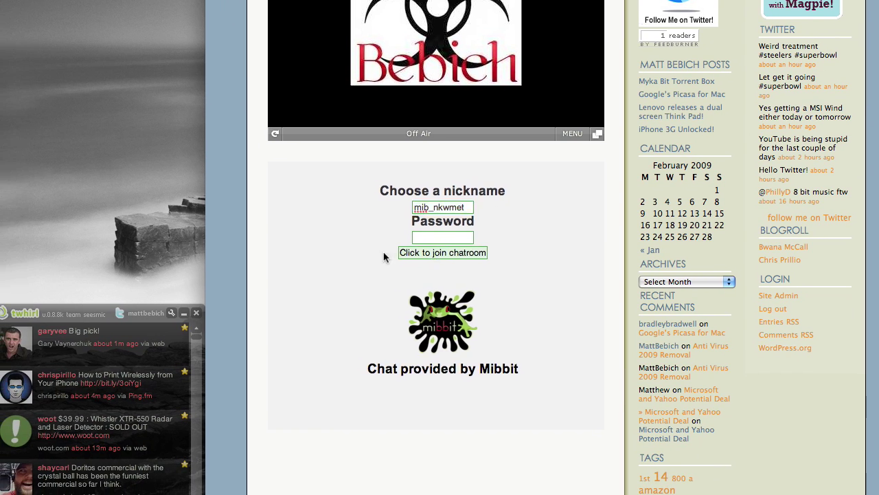
click(385, 282)
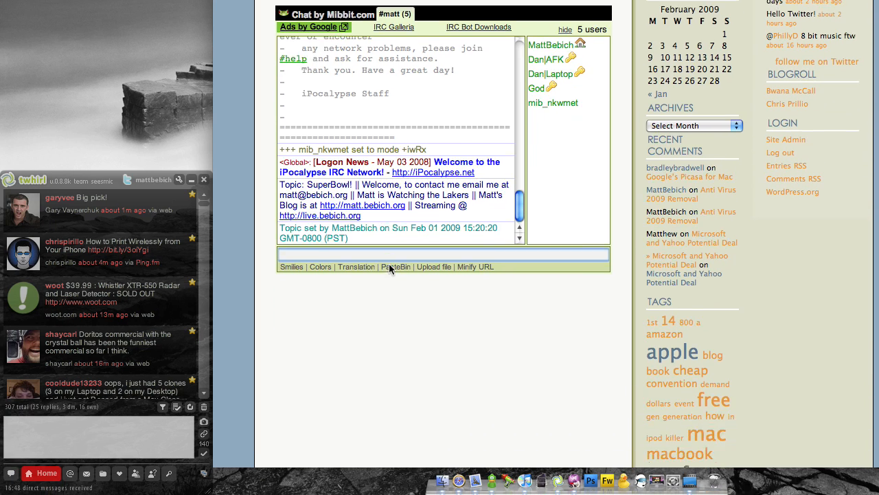
scroll(389, 267, down, 5)
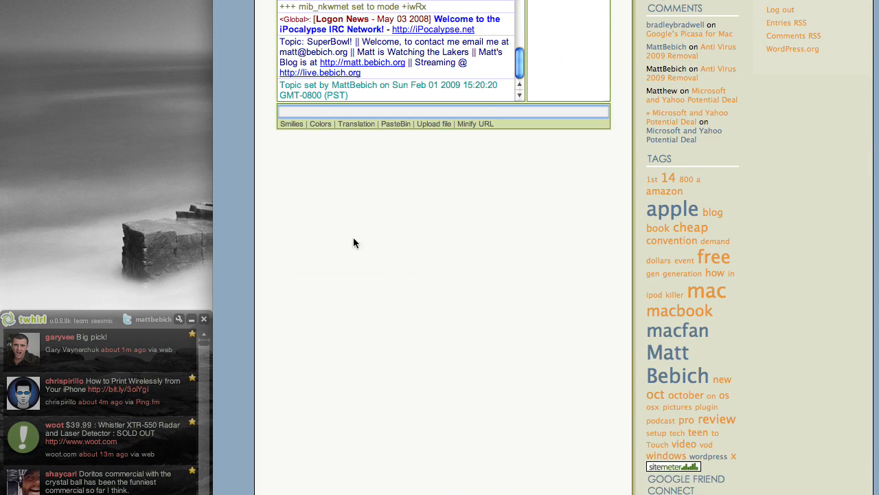
scroll(354, 275, up, 5)
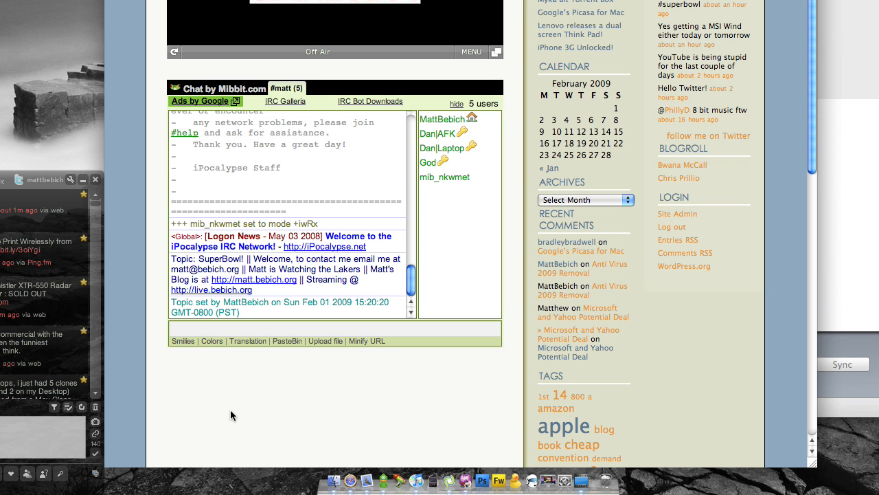
key(super+h)
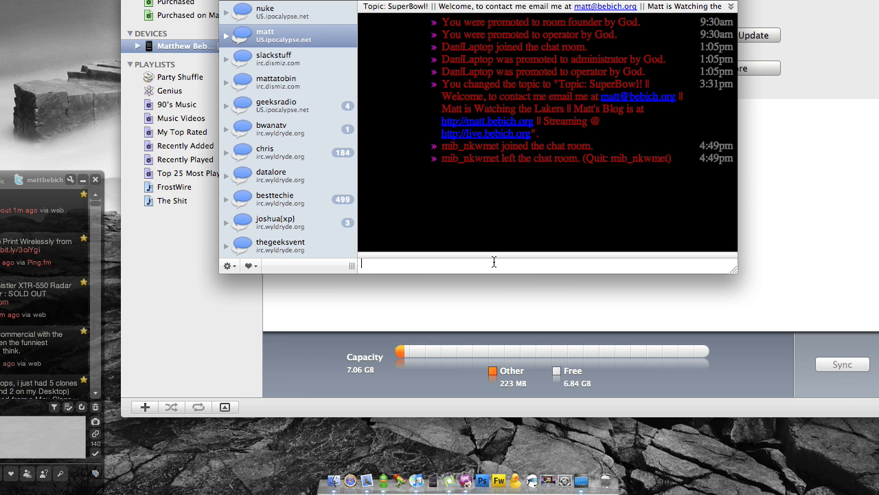
Review the iPod's Applications, Info and Photos sync panes, then return to Summary showing 2.2.1
click(534, 294)
click(592, 96)
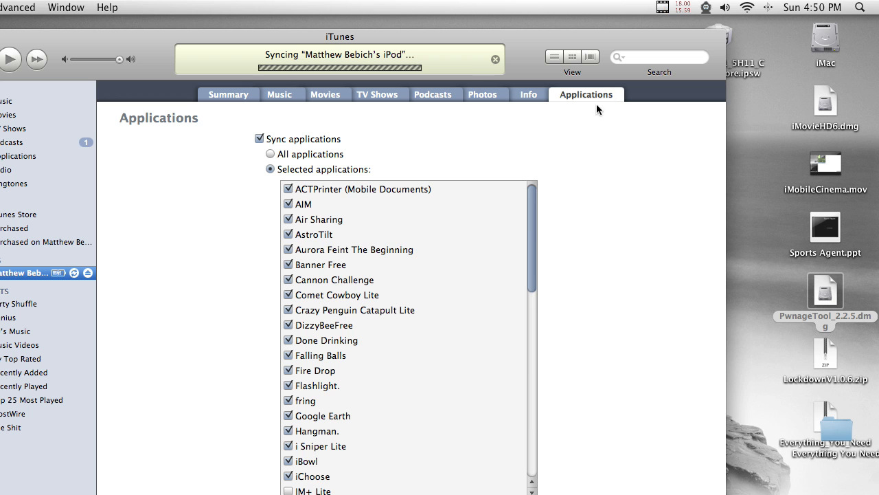
scroll(467, 276, down, 10)
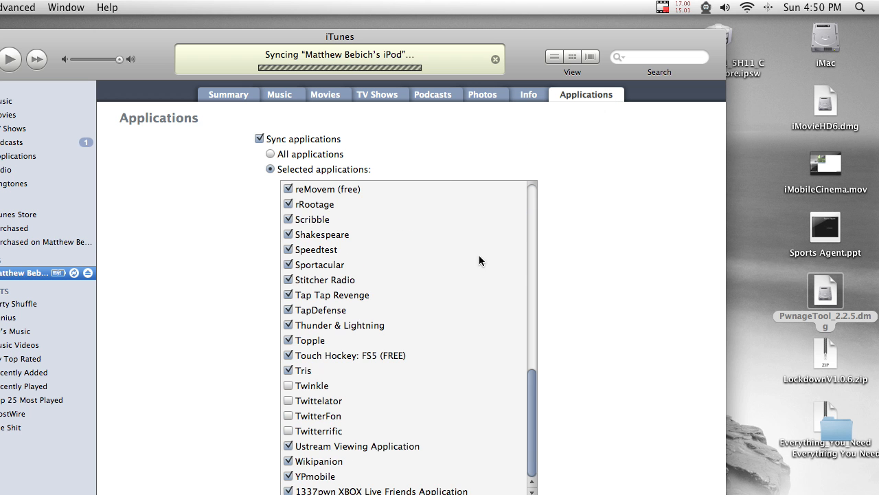
scroll(478, 254, up, 10)
click(527, 96)
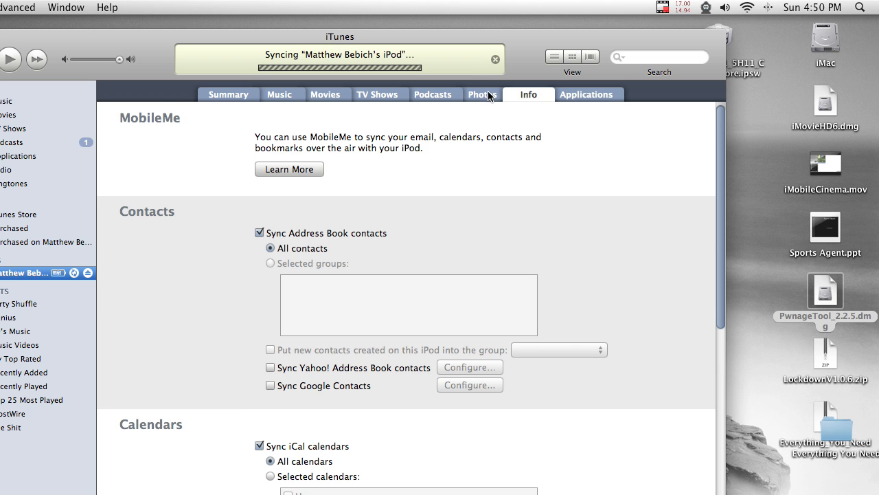
click(490, 96)
click(424, 94)
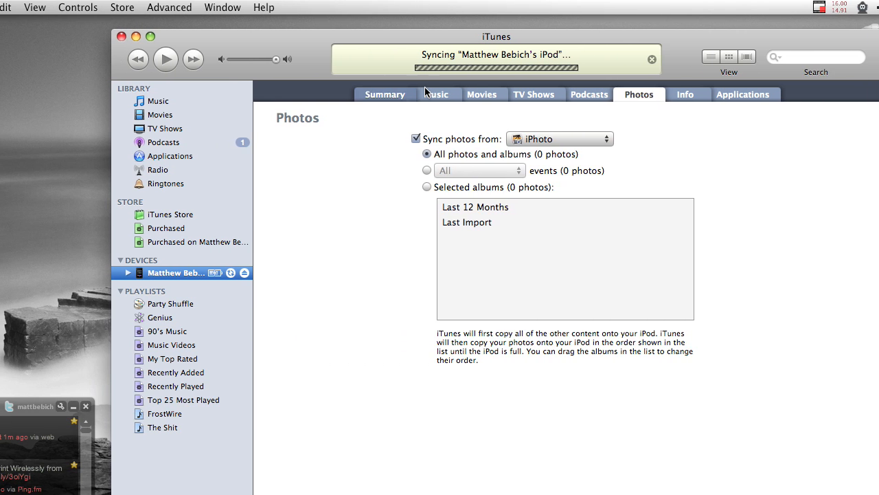
click(412, 94)
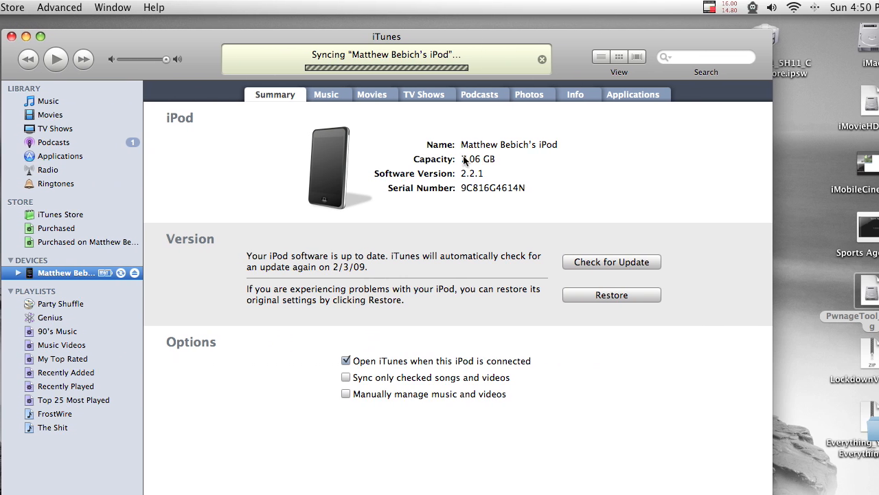